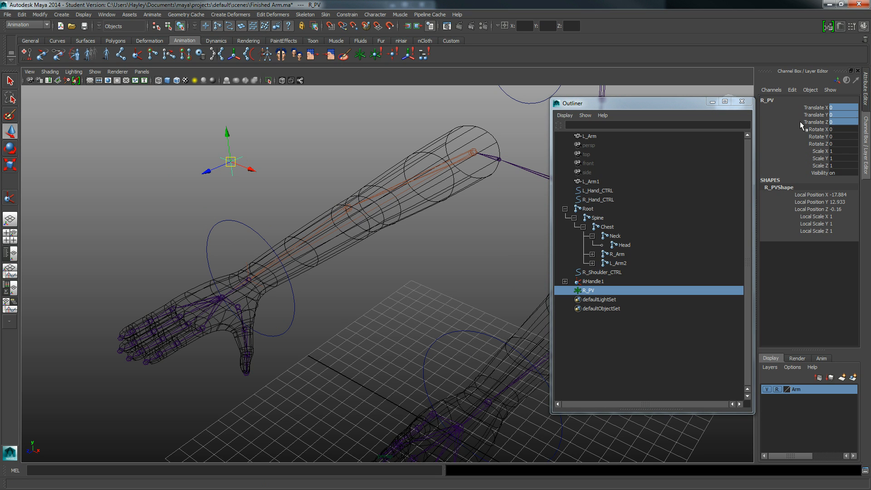
- Select the hand control circle L_Hand_CTRL around the wrist and minimize the Outliner
left_click(204, 237)
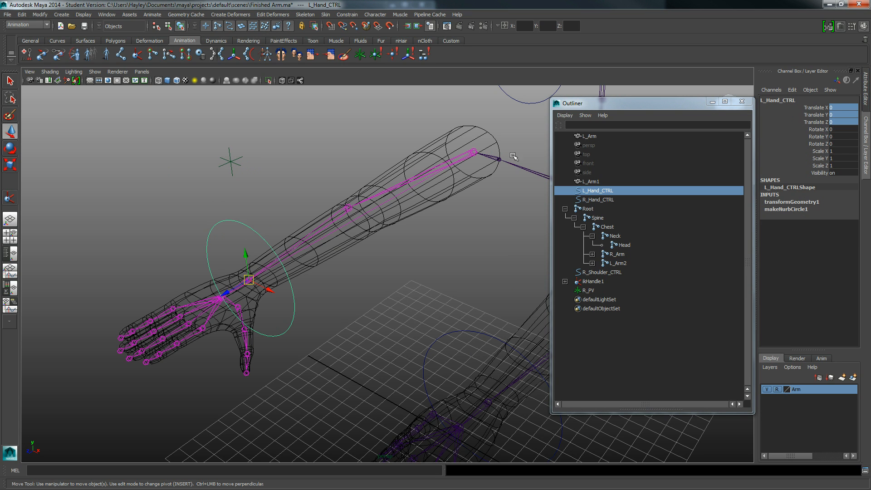
left_click(709, 100)
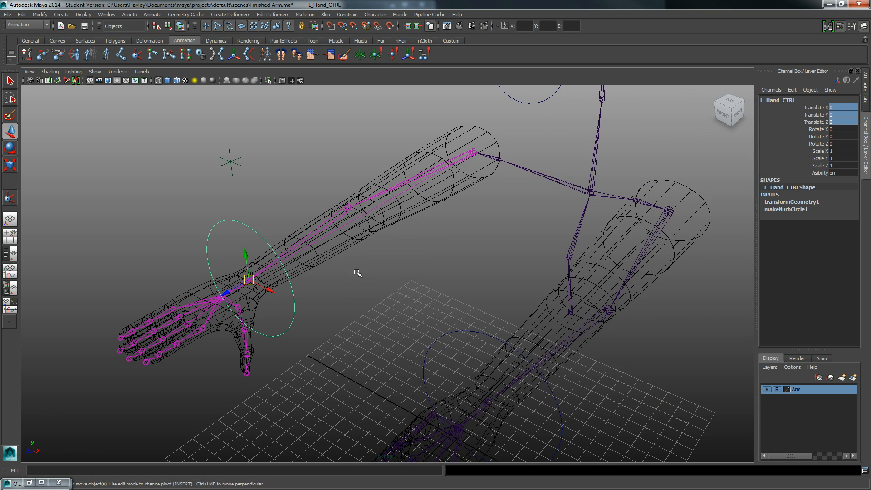
middle_click_drag(252, 302, 262, 304, "alt")
right_click_drag(263, 304, 350, 313, "alt")
left_click_drag(350, 313, 368, 307, "alt")
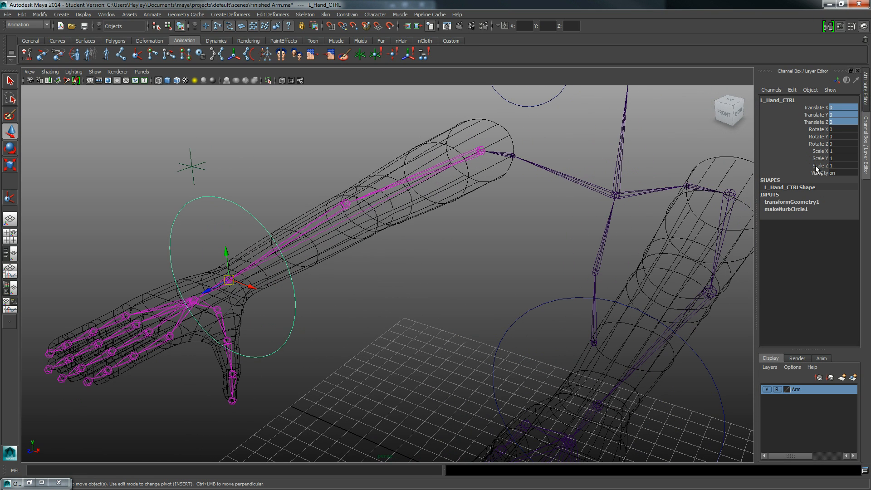
- Add a keyable float attribute named Fist to L_Hand_CTRL with minimum 0, maximum 10 and default 0
left_click(791, 89)
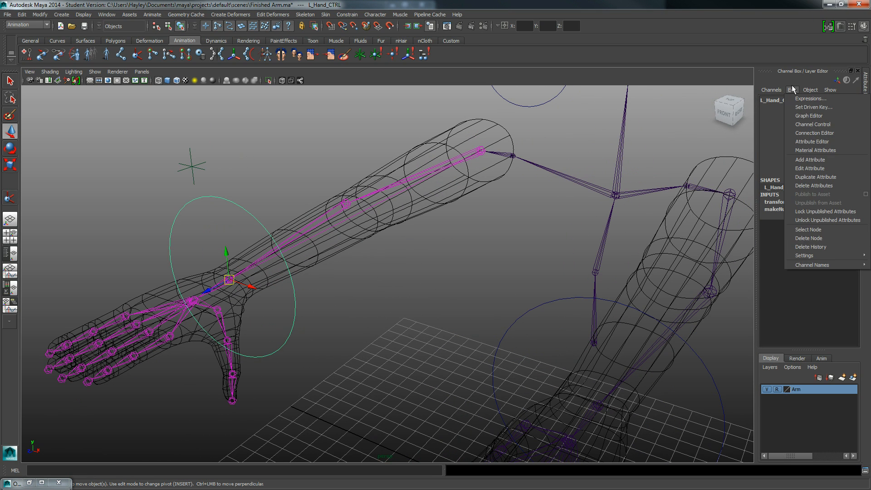
left_click(803, 158)
left_click_drag(548, 125, 413, 121)
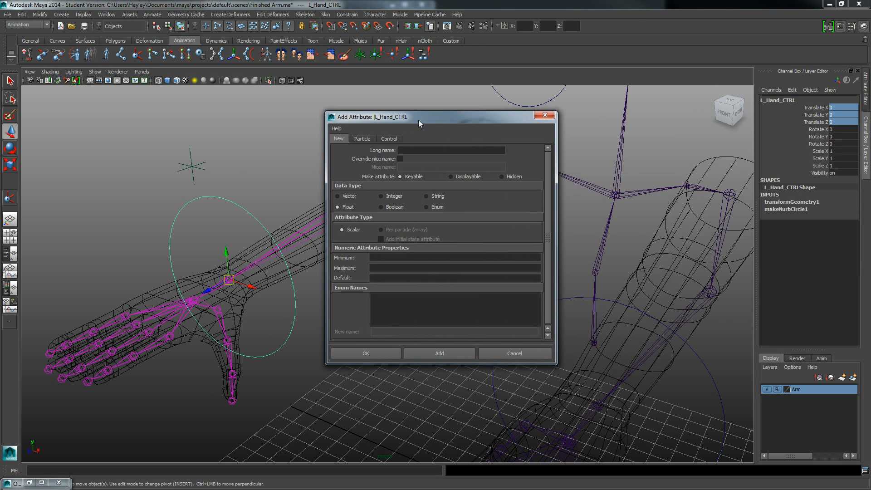
left_click(401, 152)
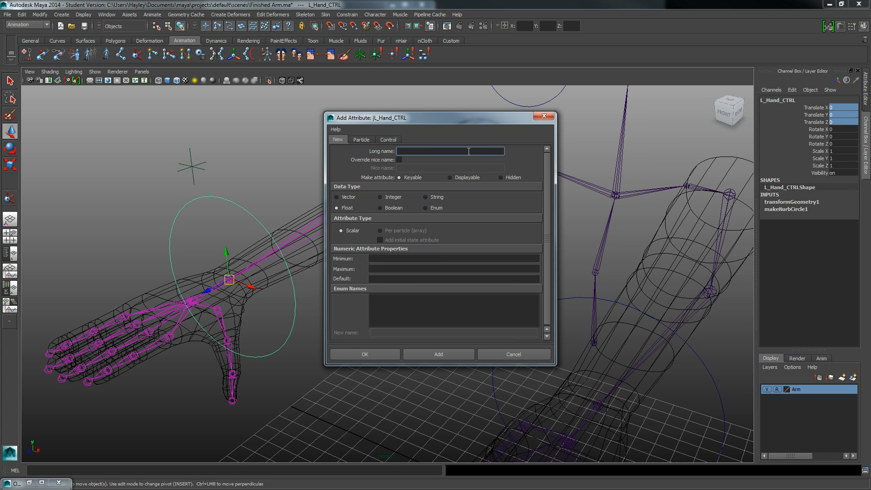
type("Fist")
left_click(377, 258)
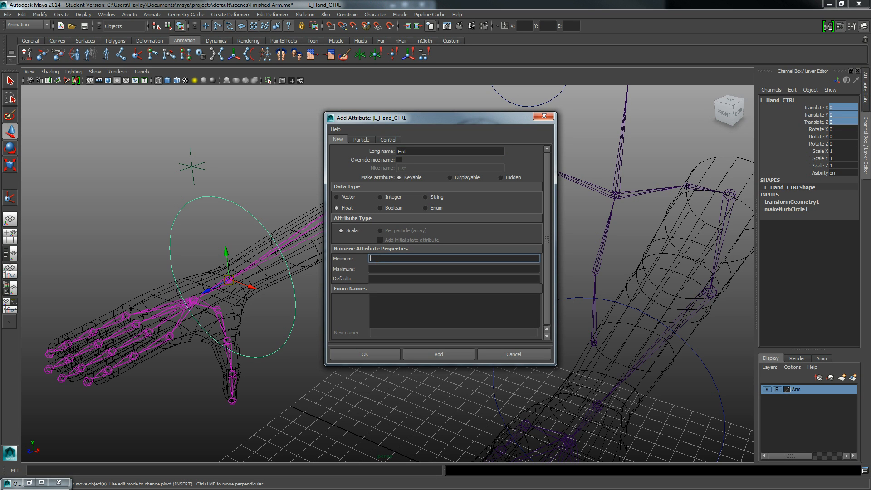
left_click(377, 269)
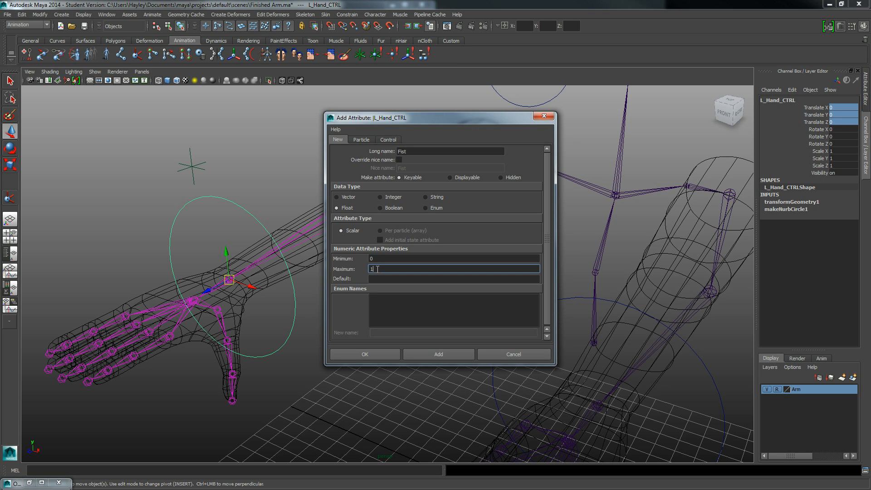
left_click(378, 279)
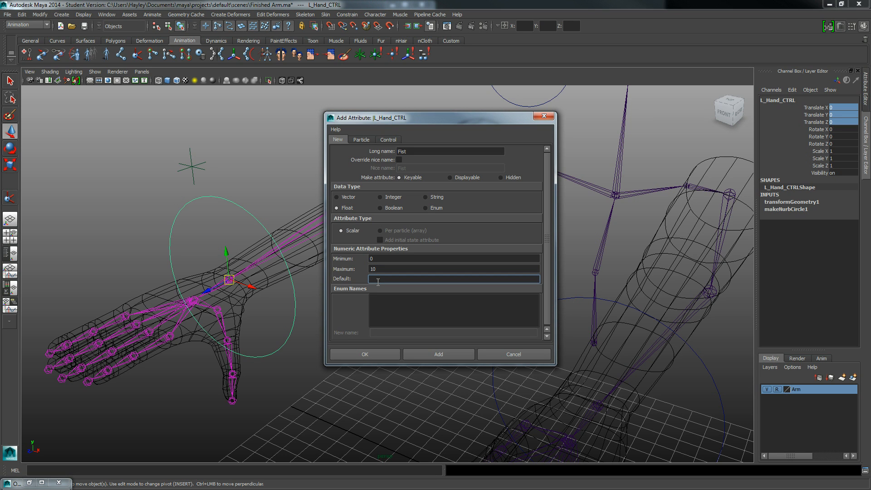
type("0")
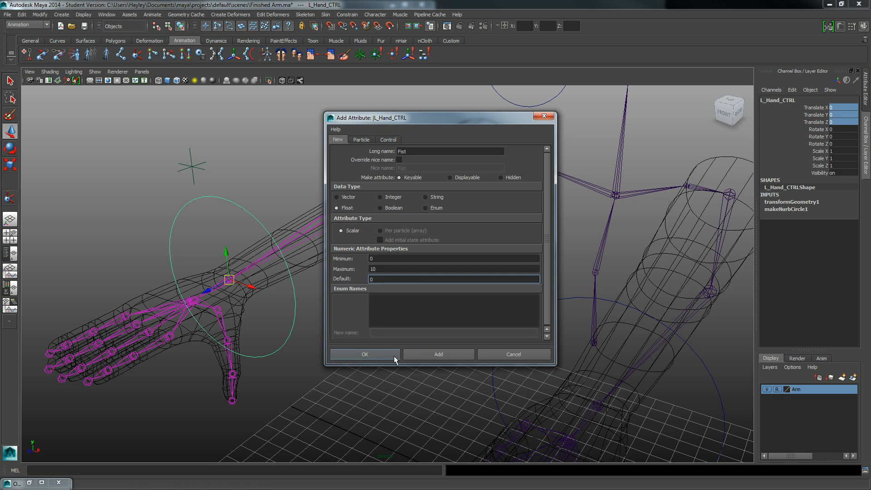
left_click(421, 353)
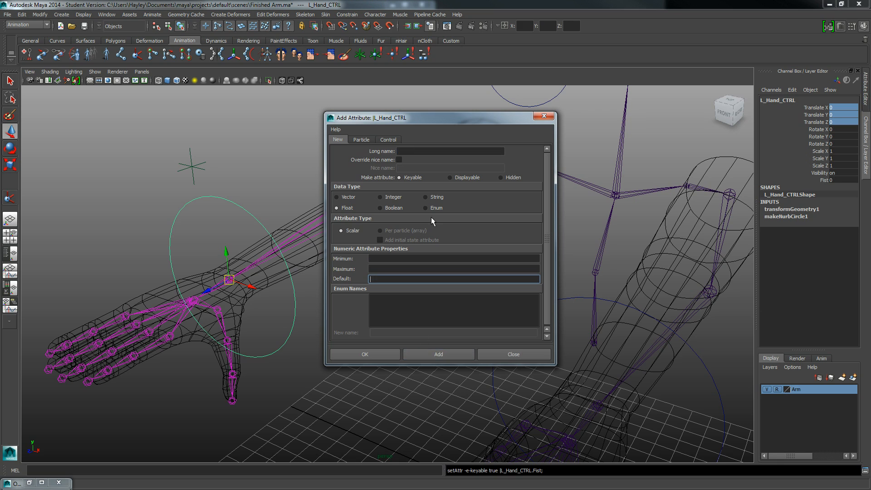
- Add a float attribute named Relaxed to the hand control with minimum 0, maximum 10 and default 0
left_click(436, 153)
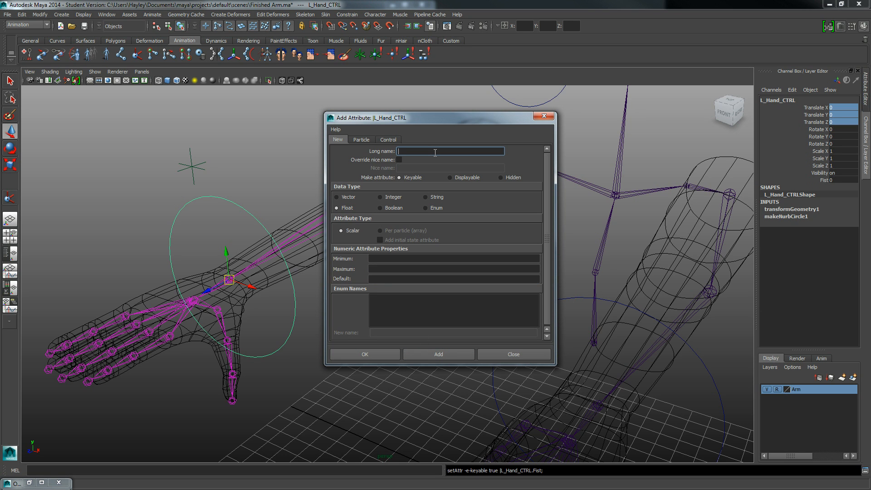
type("Relaxed")
left_click(386, 259)
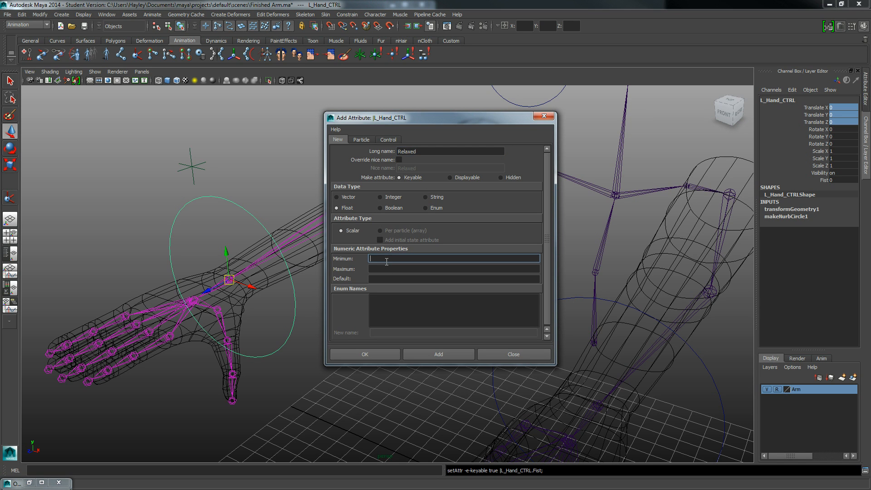
type("0")
key("Tab")
type("10")
key("Tab")
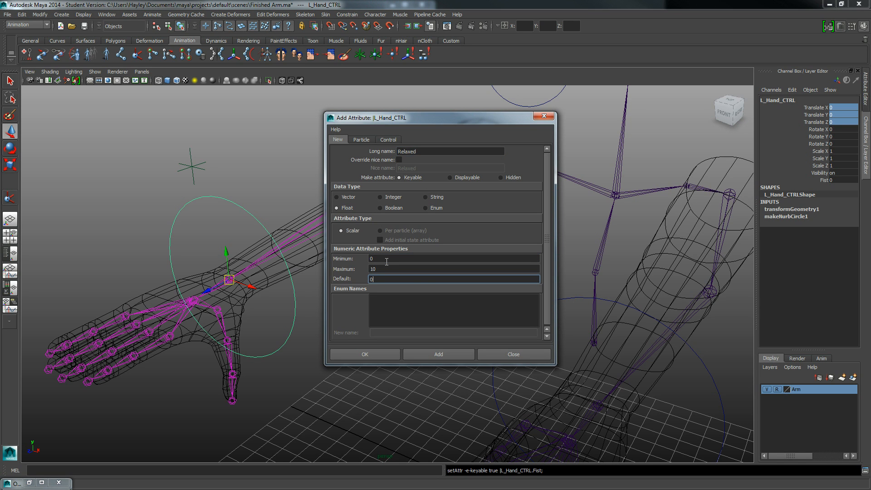
left_click(415, 353)
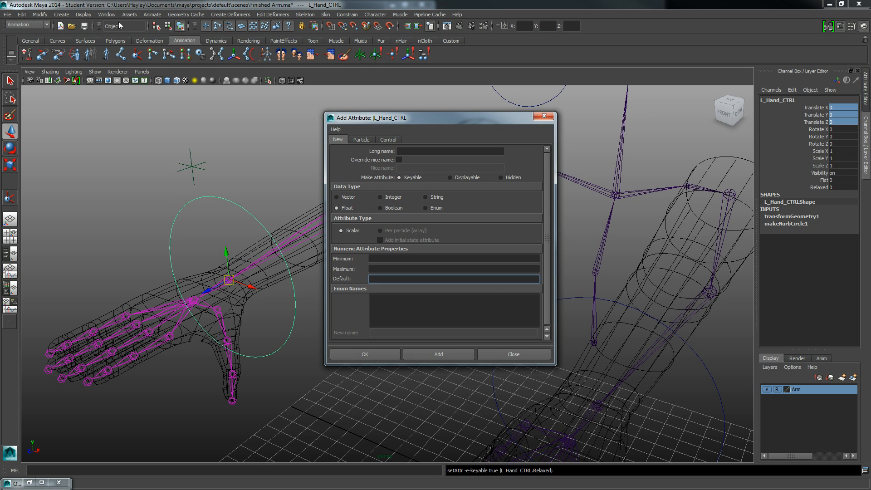
- Add a float attribute named Open Fingers to the hand control with minimum 0, maximum 10 and default 0
left_click(792, 89)
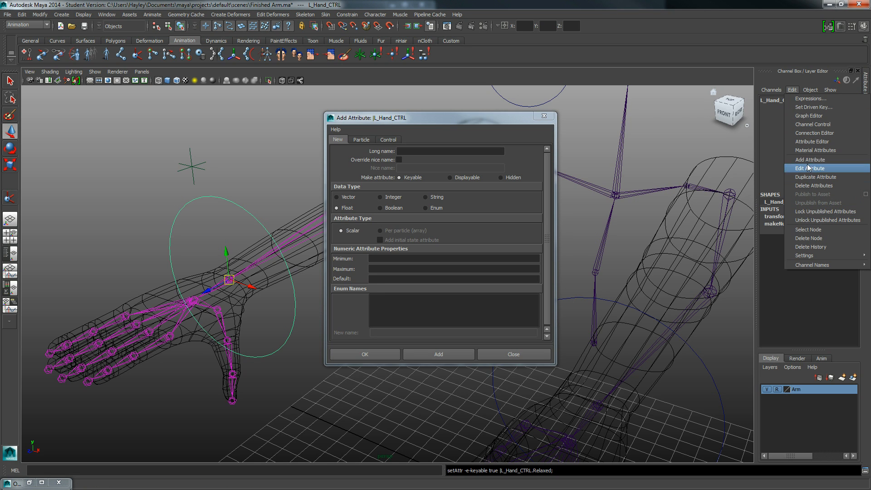
left_click(434, 120)
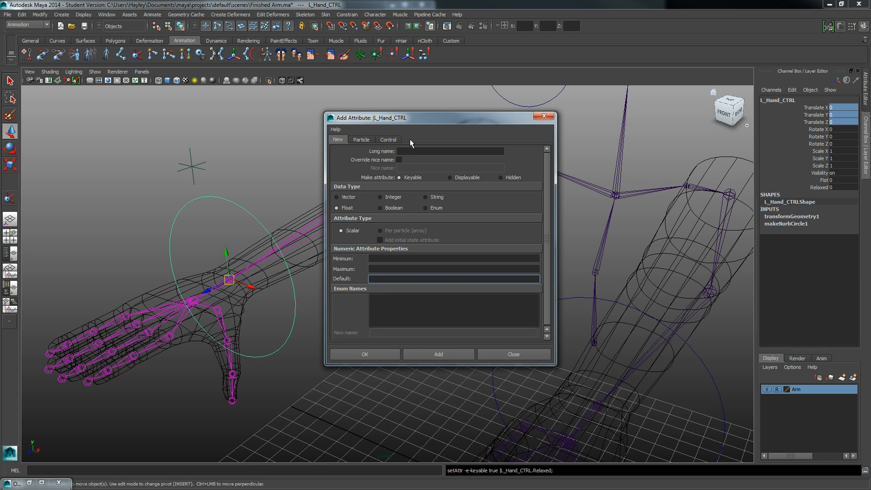
left_click(406, 151)
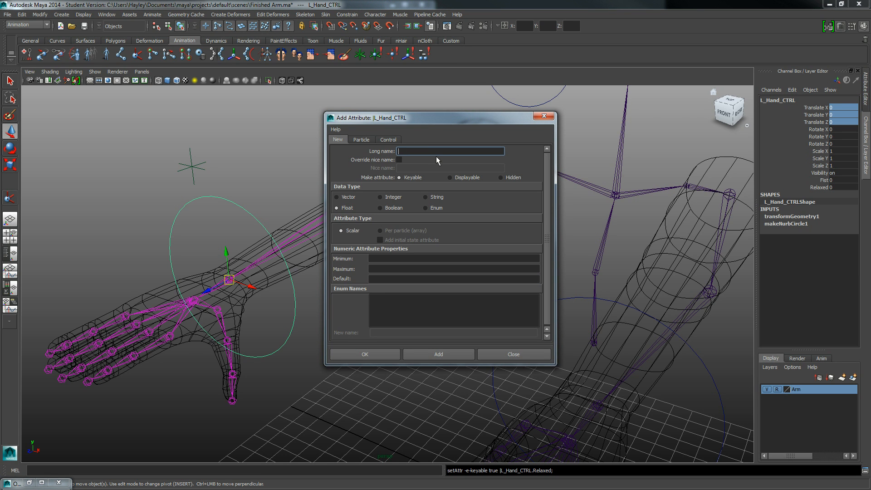
type("Open Fingers")
left_click(390, 259)
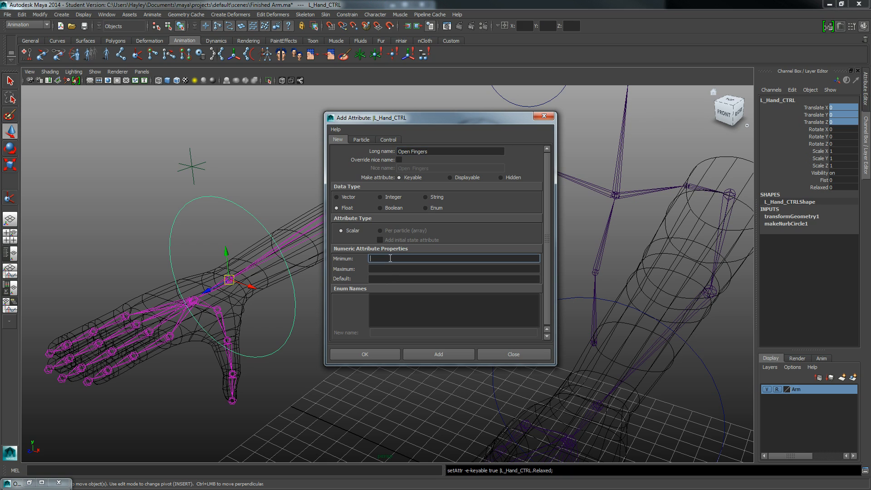
type("0")
key("Tab")
key("Tab")
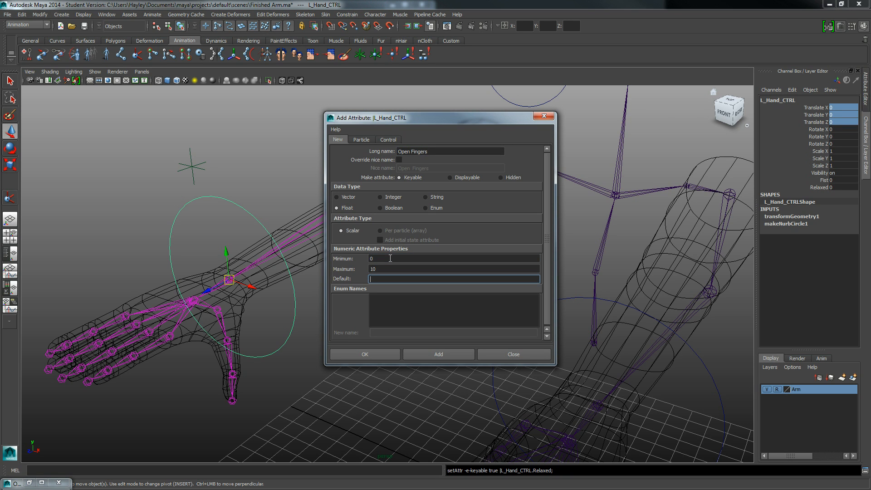
type("0")
left_click(418, 354)
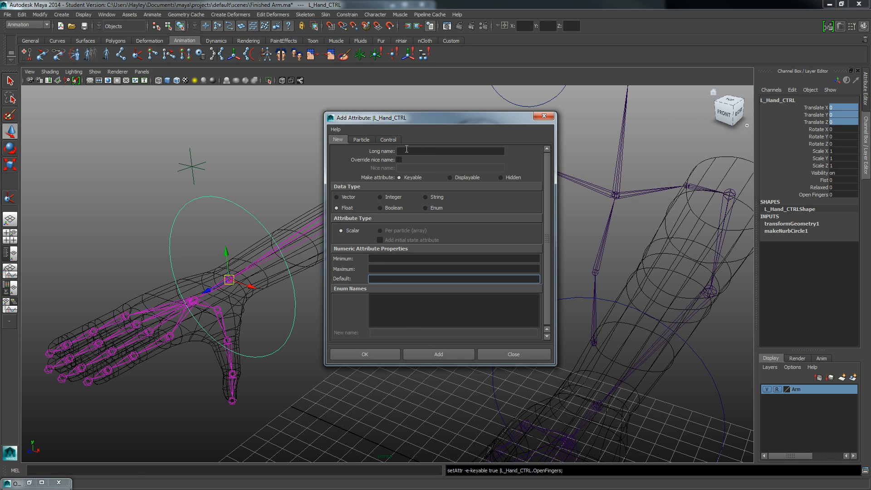
- Add a float attribute named Closed Fingers to the hand control with minimum 0, maximum 10 and default 0
type("Closed ")
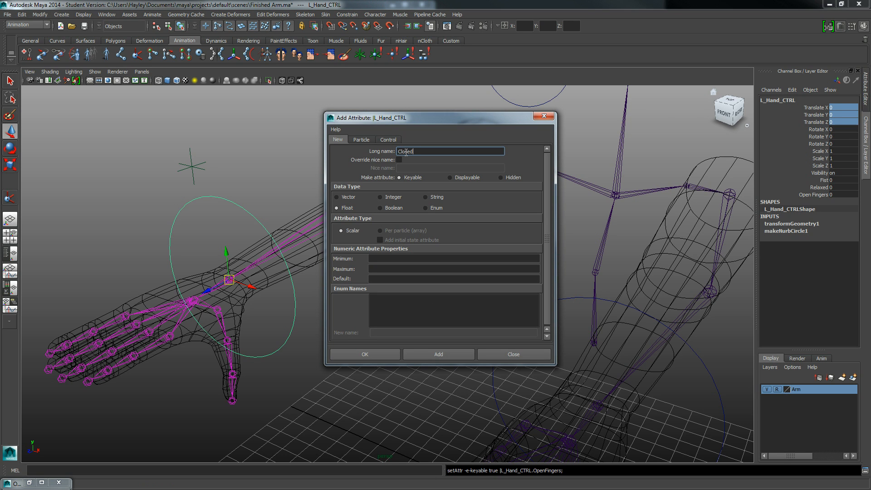
type("Fingers")
left_click(392, 262)
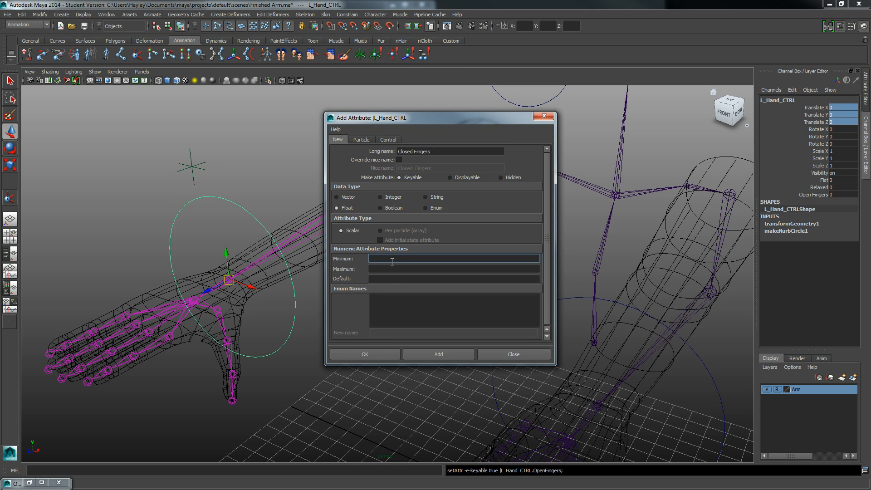
type("0")
key("Caps_Lock")
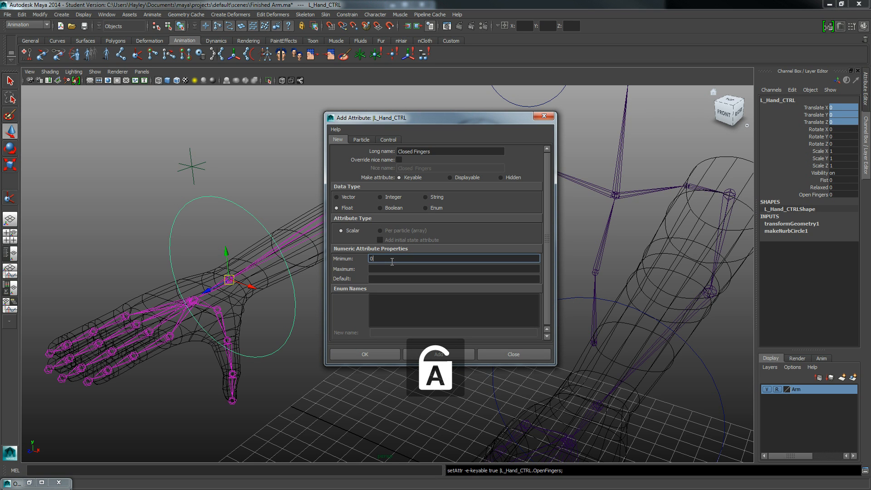
key("Tab")
type("10")
key("Tab")
type("0")
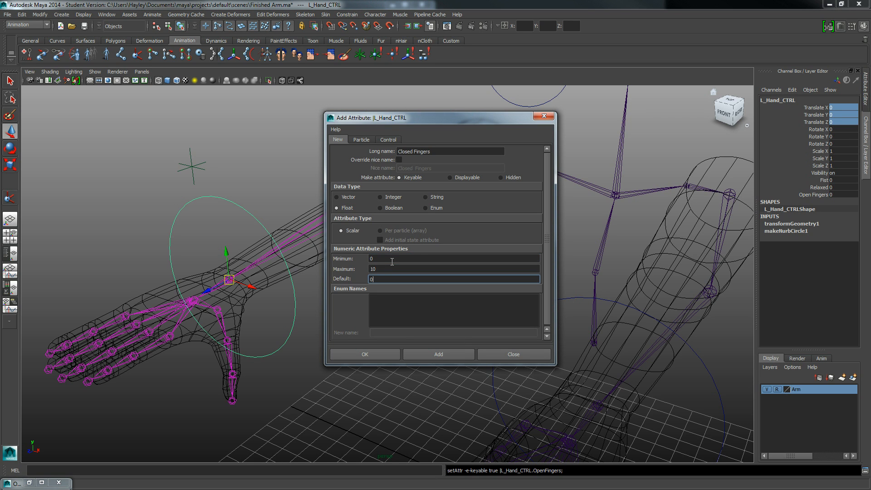
left_click(427, 354)
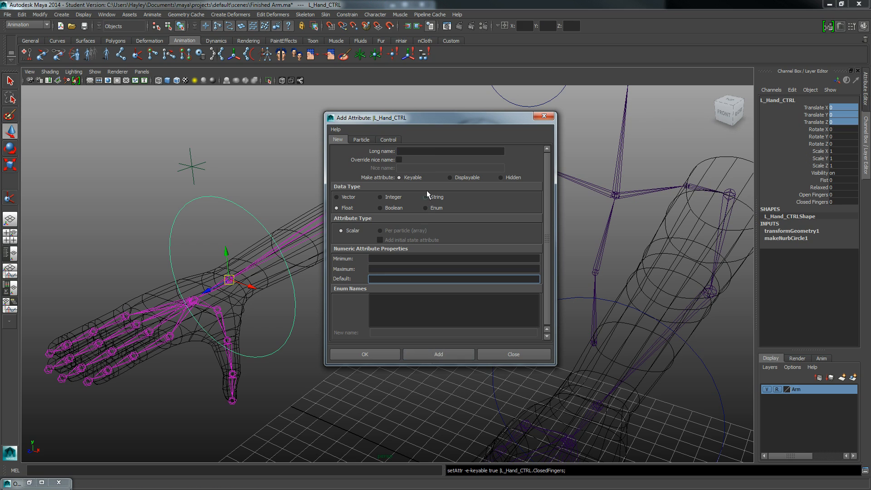
- Add a final float attribute named Grab with minimum 0, maximum 10 and default 0, and close the attribute dialog
left_click(411, 152)
type("Gra")
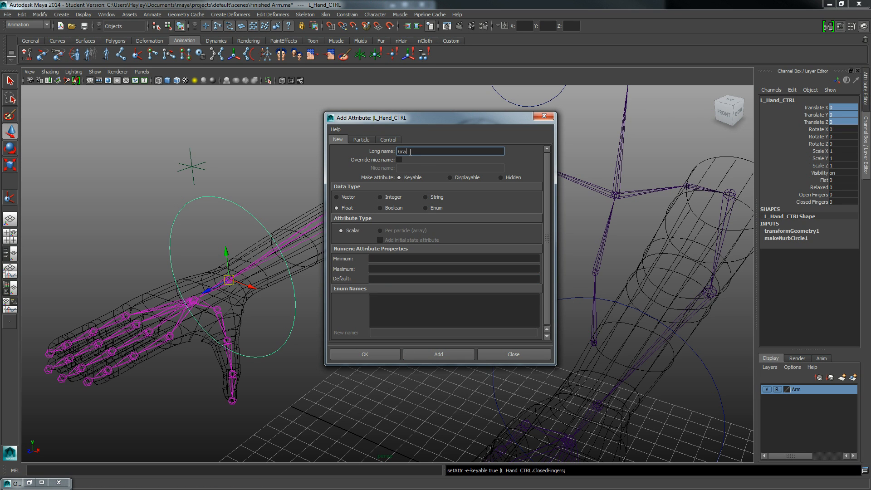
type("b")
left_click(387, 260)
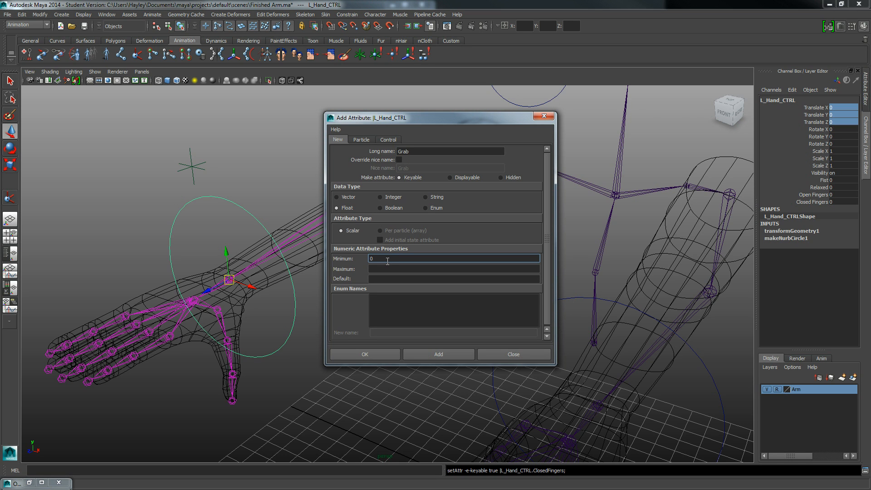
key("Tab")
type("10")
key("Tab")
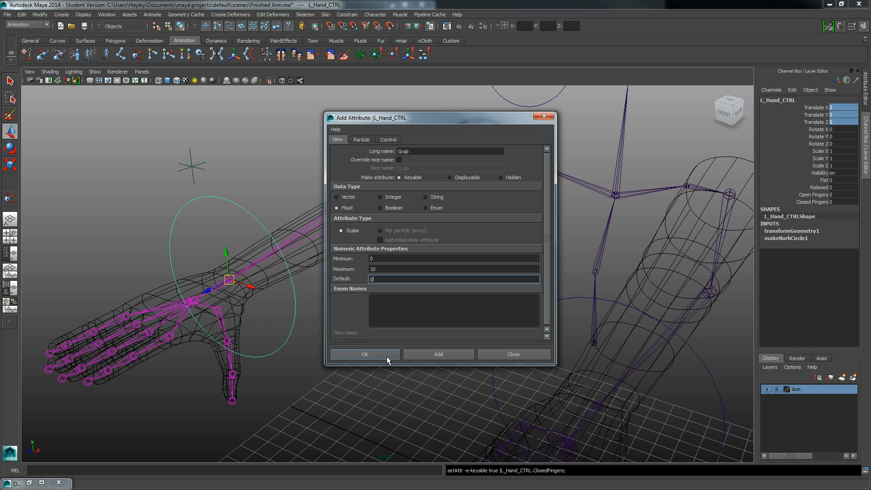
left_click(355, 356)
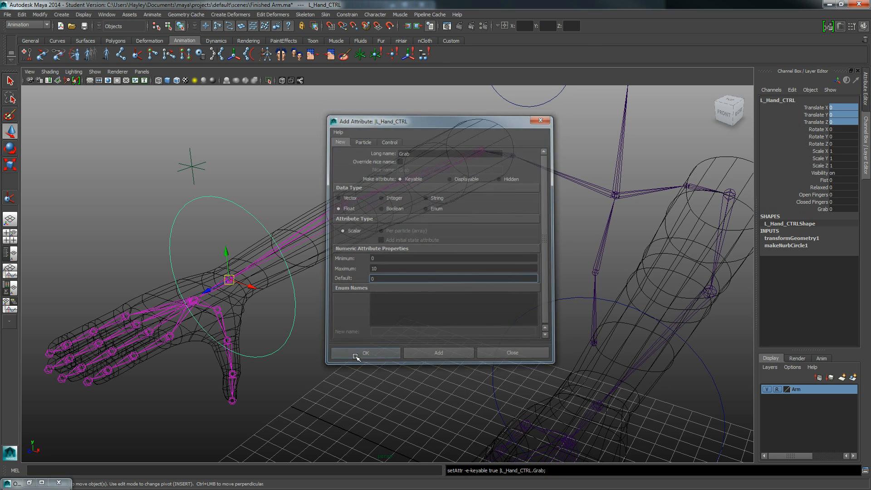
- Select the custom attributes from Fist through Grab on the hand control
left_click(824, 180)
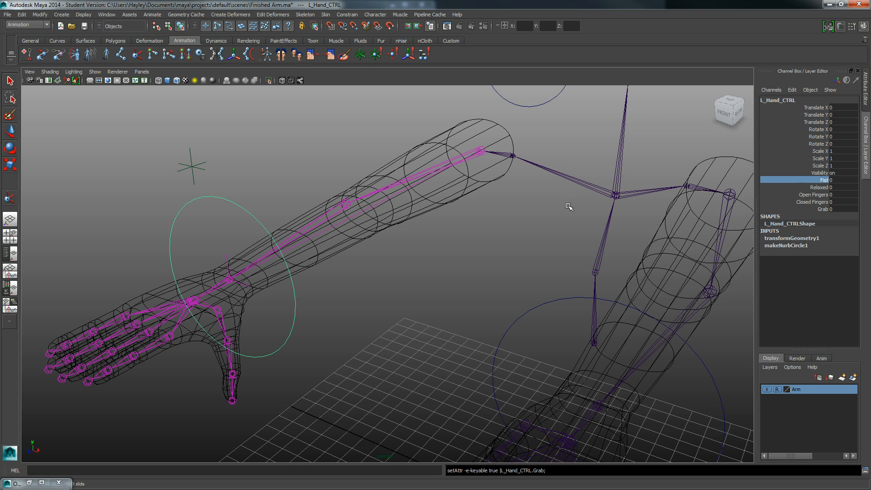
middle_click_drag(568, 207, 534, 211)
left_click(815, 187)
left_click_drag(820, 180, 821, 209)
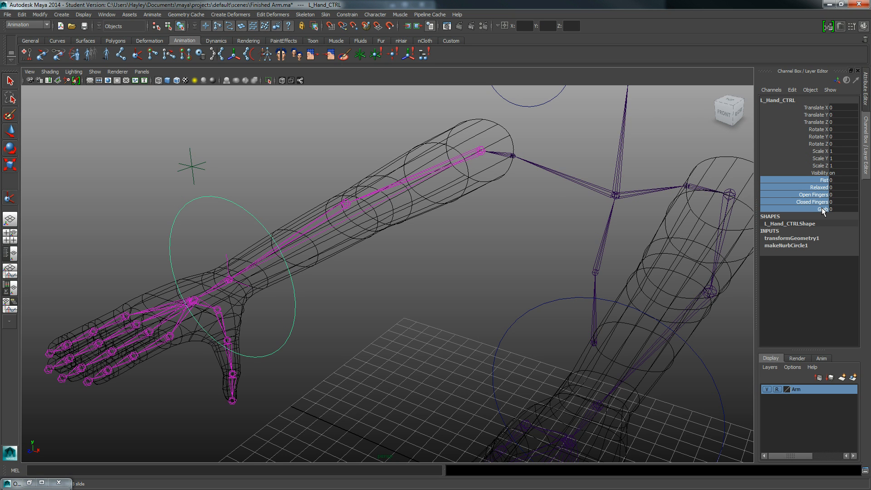
- Open the Set Driven Key editor with the hand control selected
middle_click_drag(518, 208, 414, 192)
left_click_drag(413, 192, 459, 176, "alt")
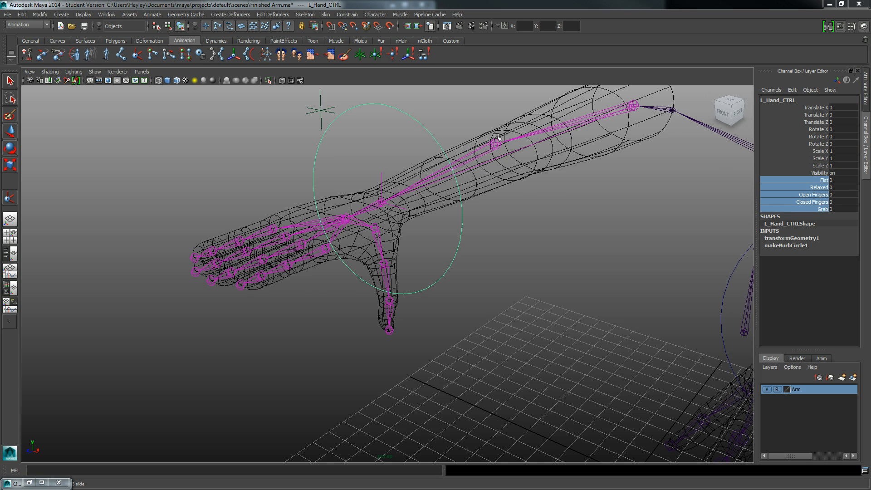
middle_click_drag(495, 133, 495, 168, "alt")
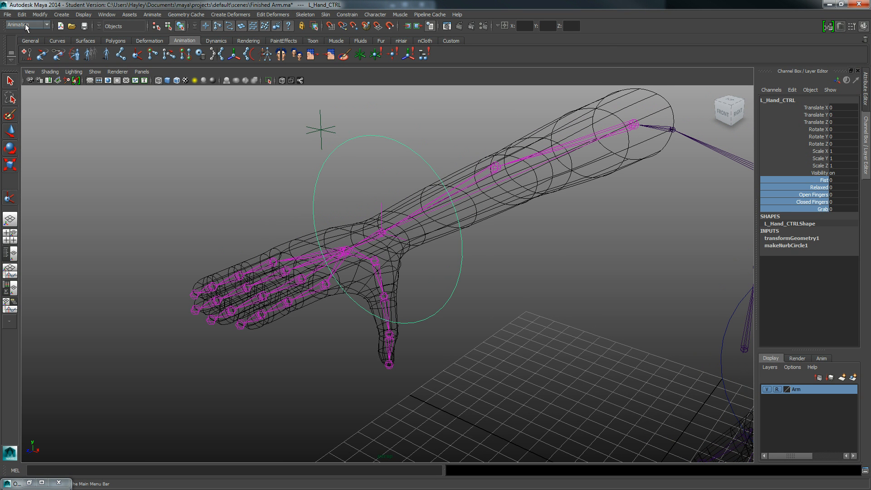
left_click(152, 14)
mouse_move(155, 55)
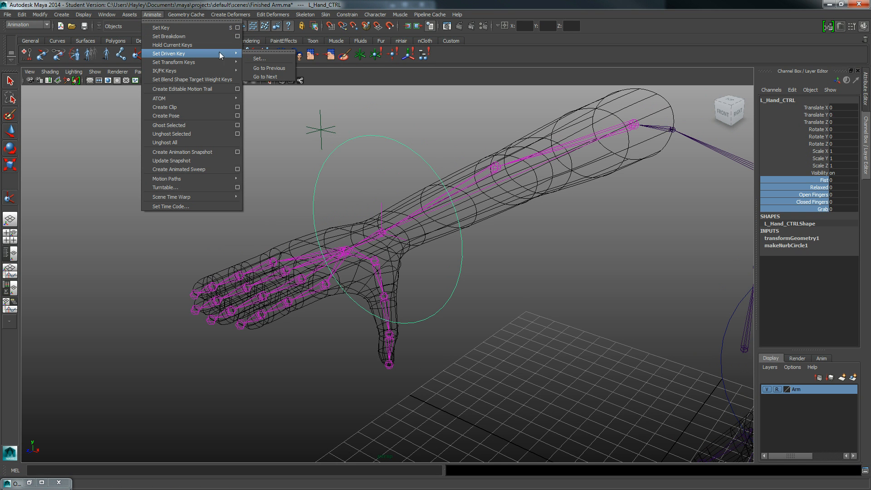
left_click(256, 59)
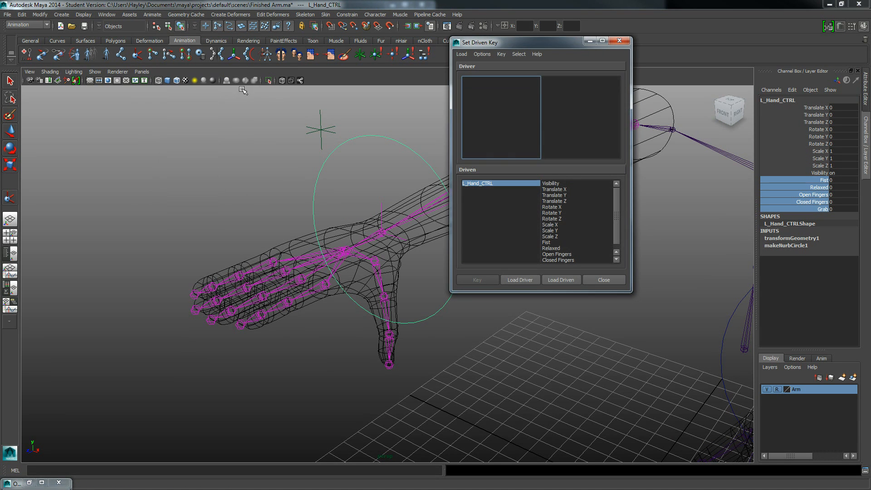
- Load L_Hand_CTRL as the driver and choose its Fist attribute as the driving channel
left_click_drag(341, 141, 291, 156, "alt")
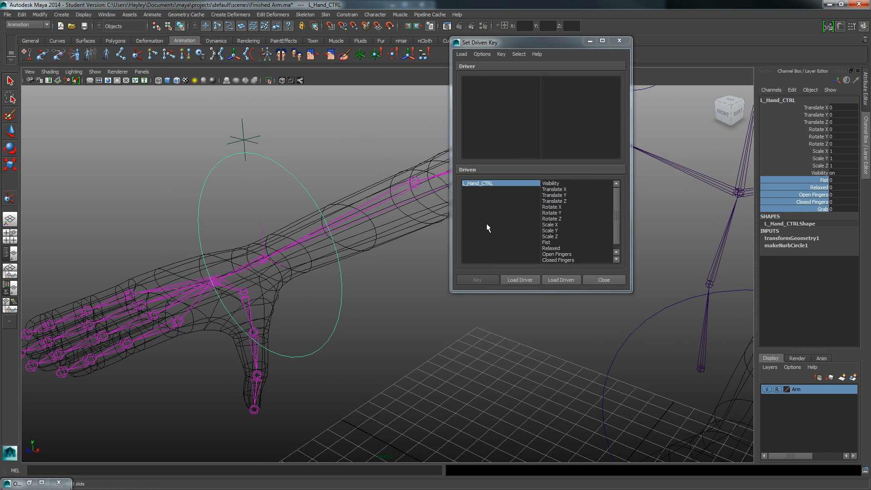
mouse_move(175, 198)
left_mouse_down("alt")
mouse_move(194, 185)
mouse_move(169, 207)
mouse_move(180, 204)
left_mouse_up("alt")
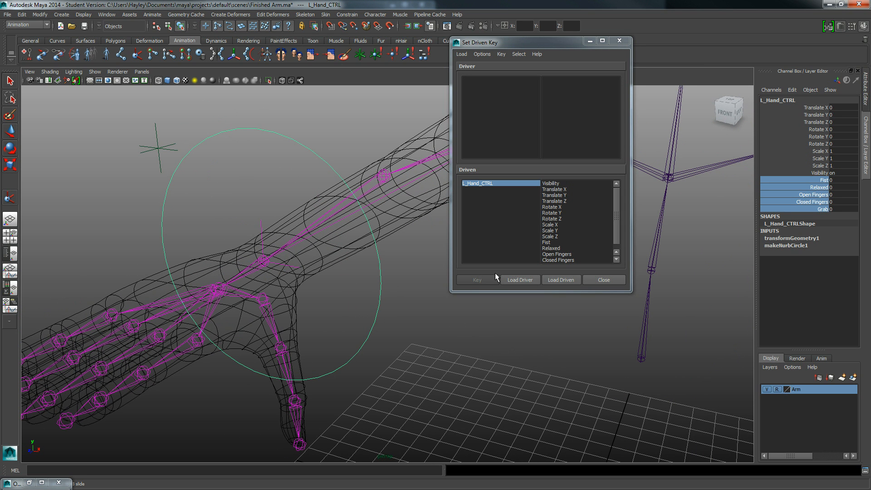
left_click(506, 278)
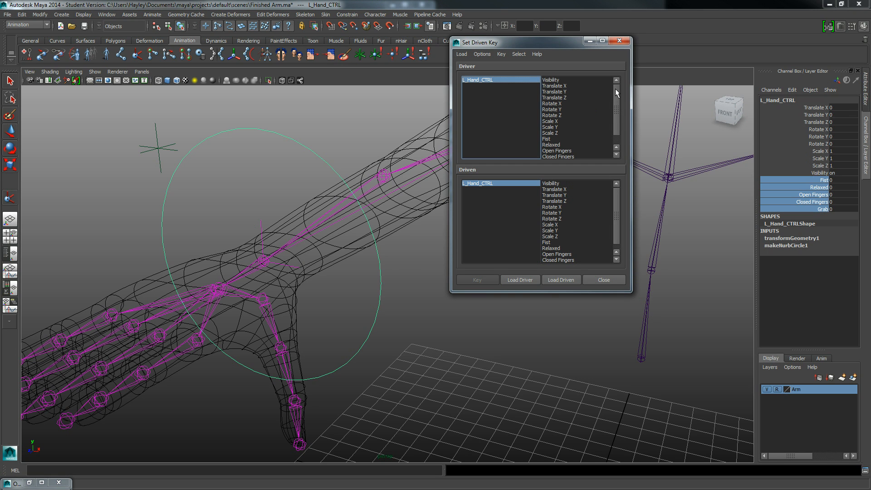
left_click_drag(615, 88, 614, 102)
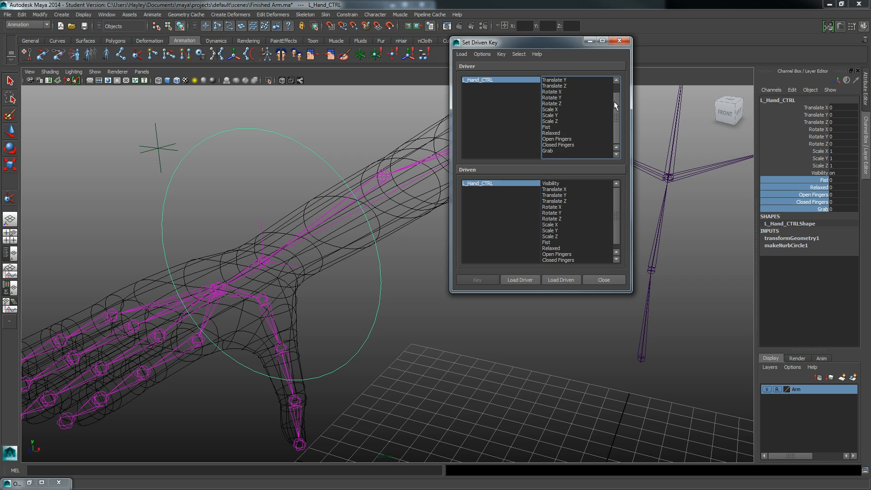
left_click(547, 128)
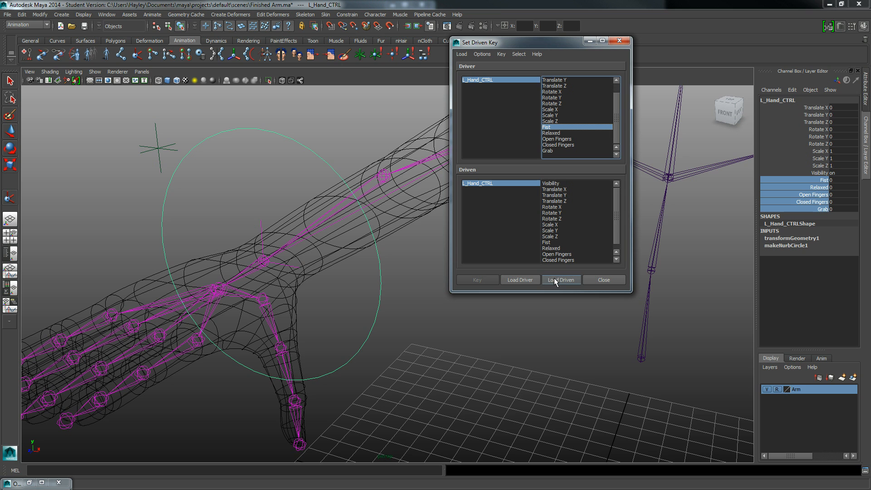
- Select the three thumb joints R_TFin_01, R_TFin_02 and R_TFin_03 on the hand skeleton
middle_click_drag(326, 272, 373, 228, "alt")
left_click_drag(373, 229, 306, 235, "alt")
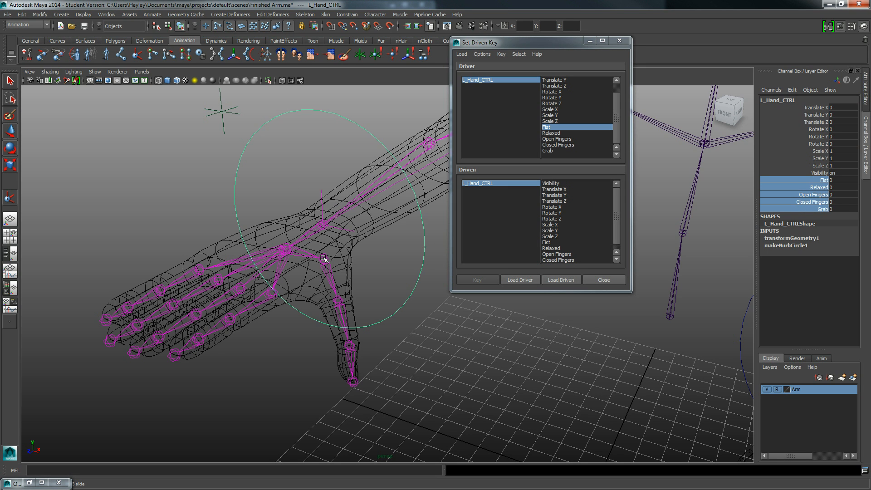
left_click(324, 258)
key("w")
left_click_drag(324, 257, 340, 239, "alt")
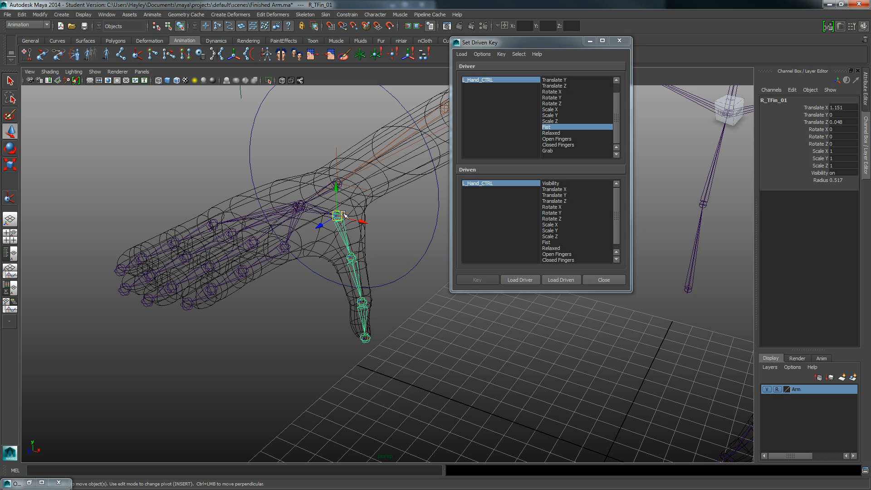
left_click(350, 258, "shift")
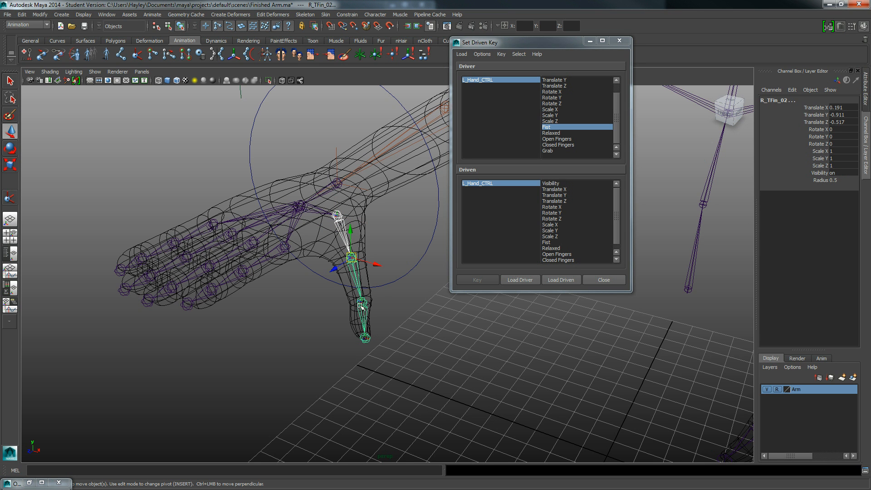
left_click(361, 302, "shift")
left_click_drag(294, 311, 332, 285, "alt")
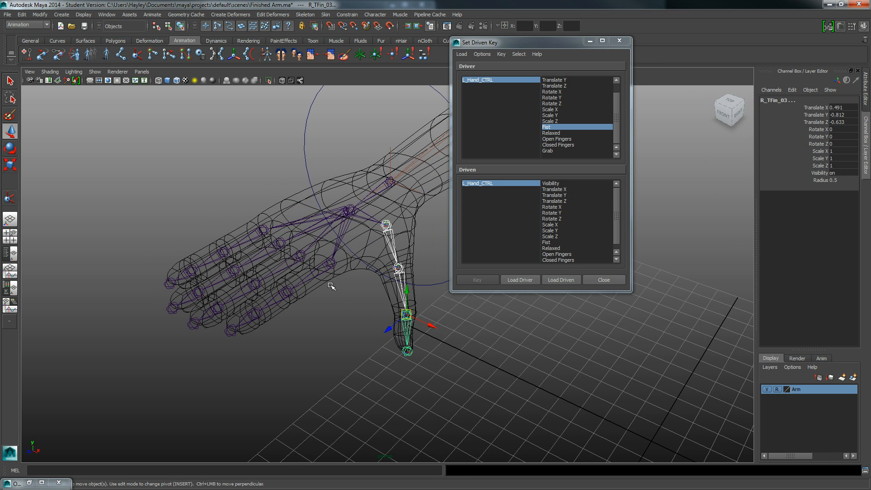
- Add the 01, 02 and 03 joints of the index, middle, ring and pinky fingers to the selection
left_click(328, 264)
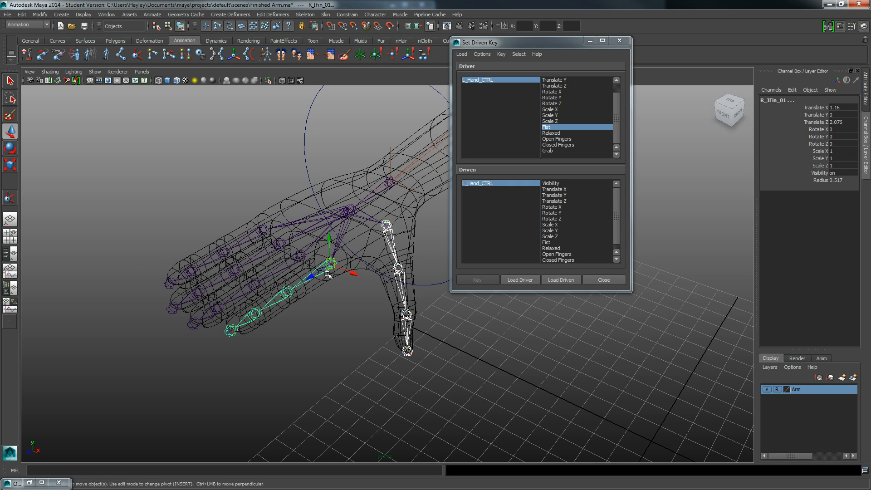
left_click(287, 292)
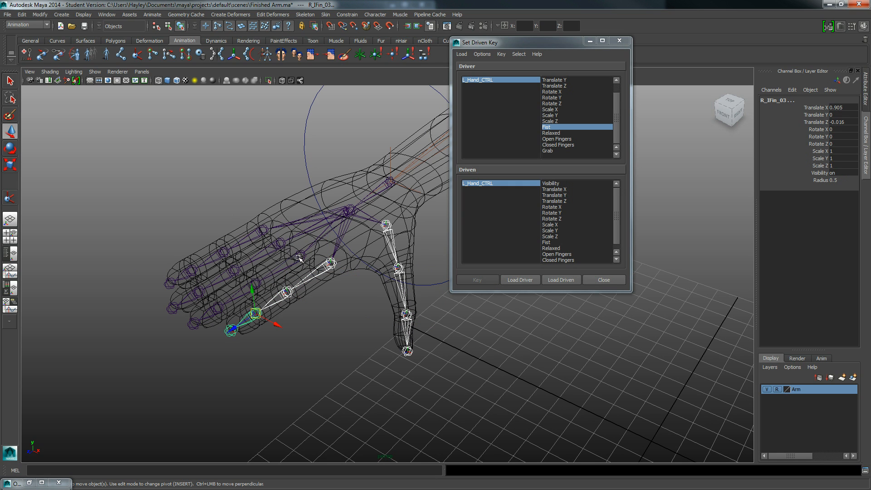
left_click(256, 283)
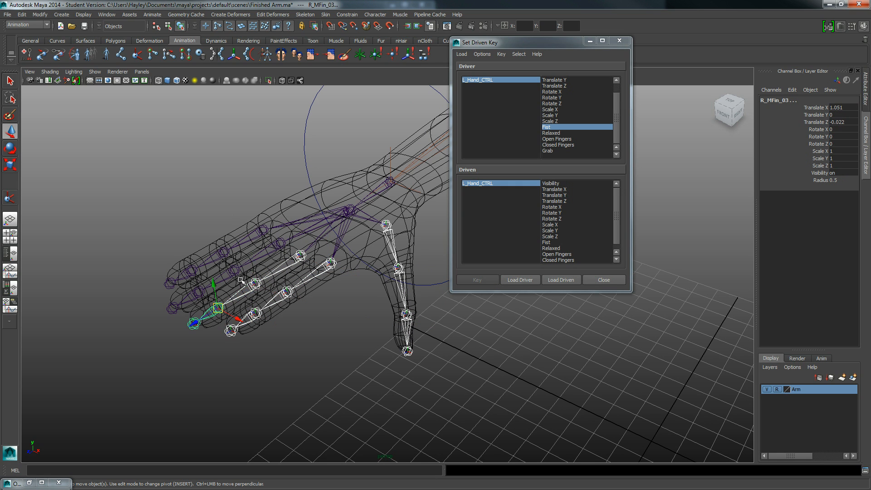
left_click(238, 263)
left_click(232, 271)
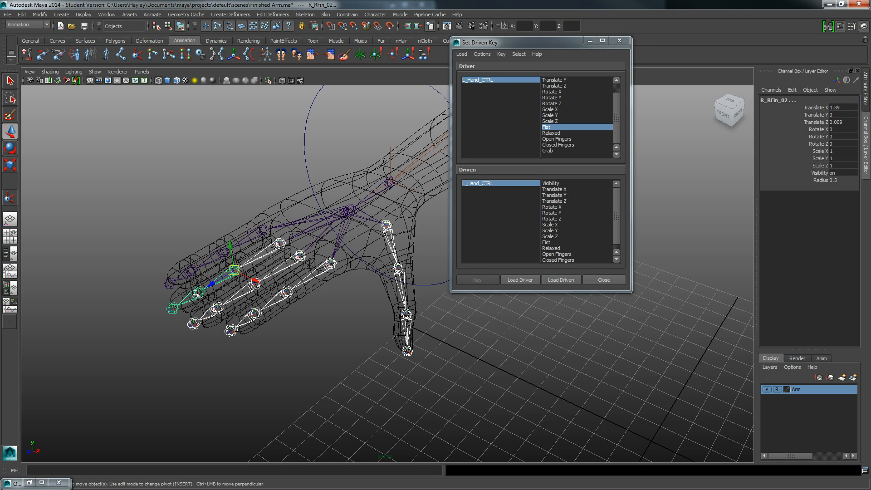
key("Down")
left_click(262, 230)
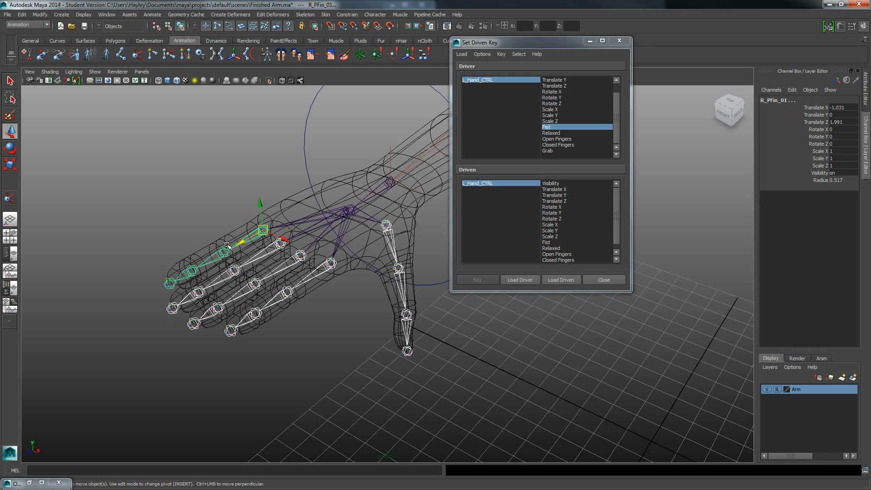
key("Down")
left_click(188, 272)
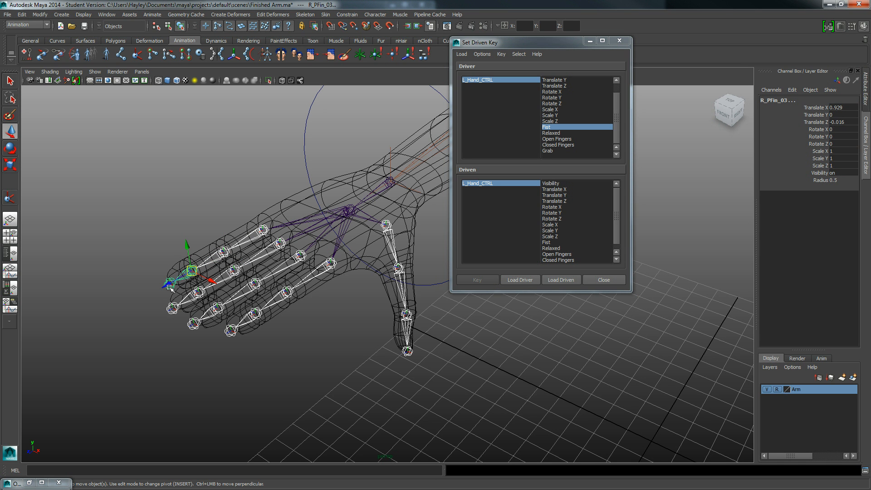
- Load the selected finger joints as driven objects and choose Rotate X, Y and Z for all of them
left_click_drag(167, 313, 202, 315, "alt")
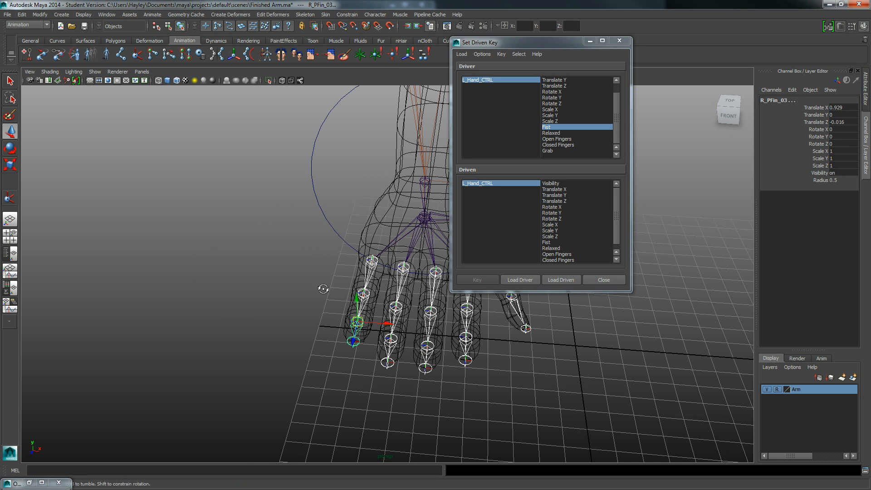
left_click_drag(323, 288, 351, 291, "alt")
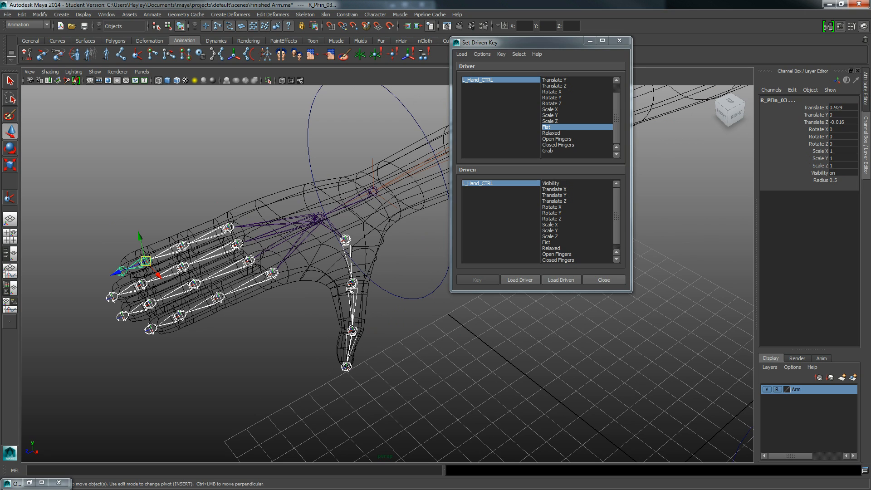
left_click(561, 280)
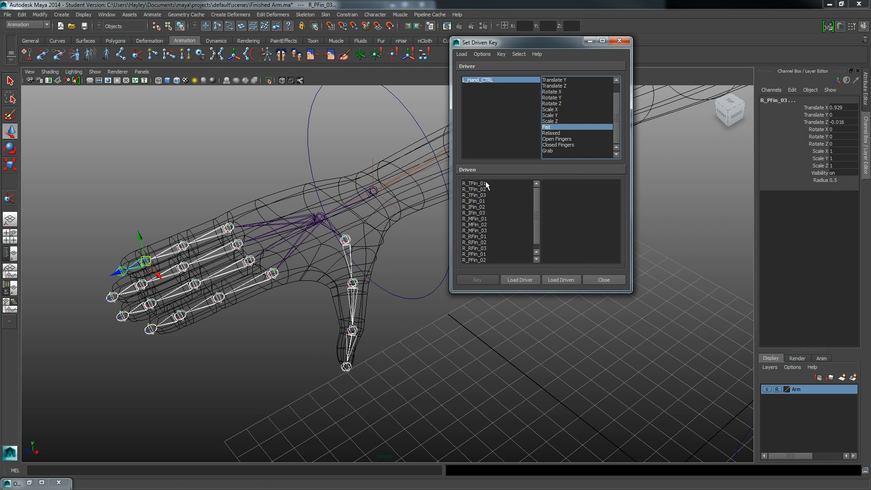
left_click_drag(486, 183, 481, 272)
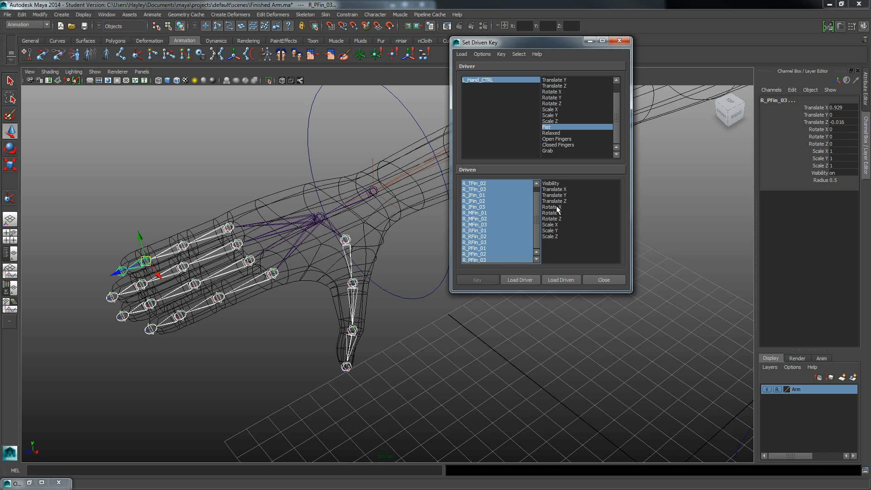
left_click_drag(557, 208, 557, 220)
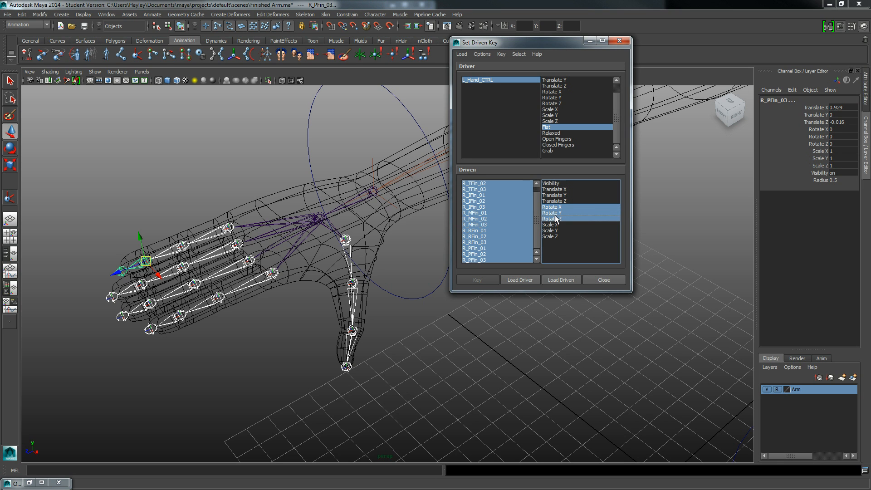
- Select the hand control and key the finger joints' rotations in their open pose at Fist 0
middle_click_drag(277, 242, 326, 243, "alt")
left_click_drag(327, 244, 355, 241, "alt")
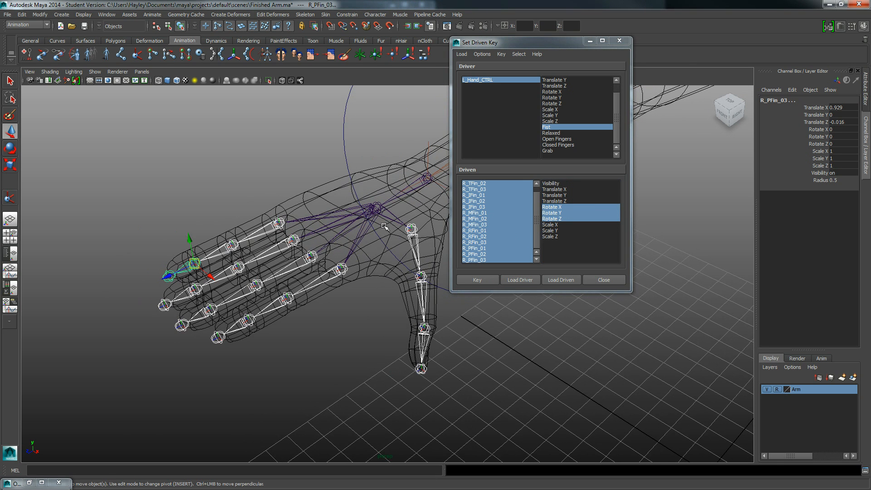
middle_click_drag(384, 226, 346, 237, "alt")
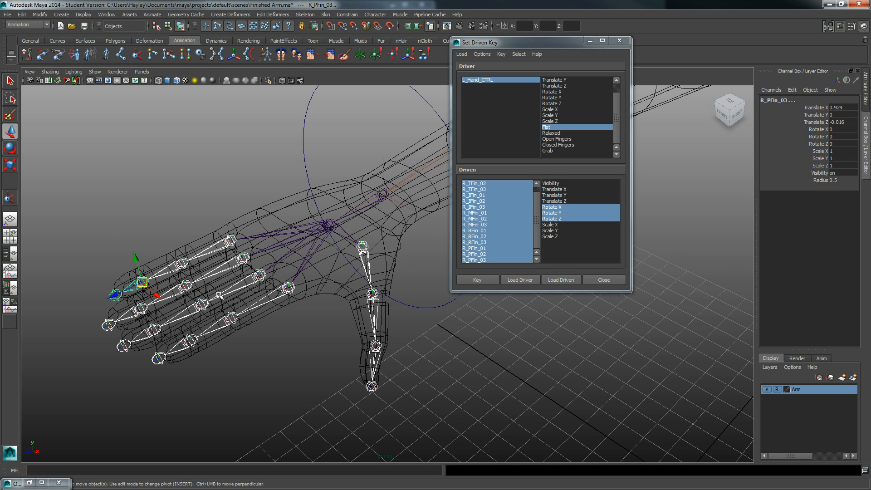
left_click_drag(265, 136, 258, 140)
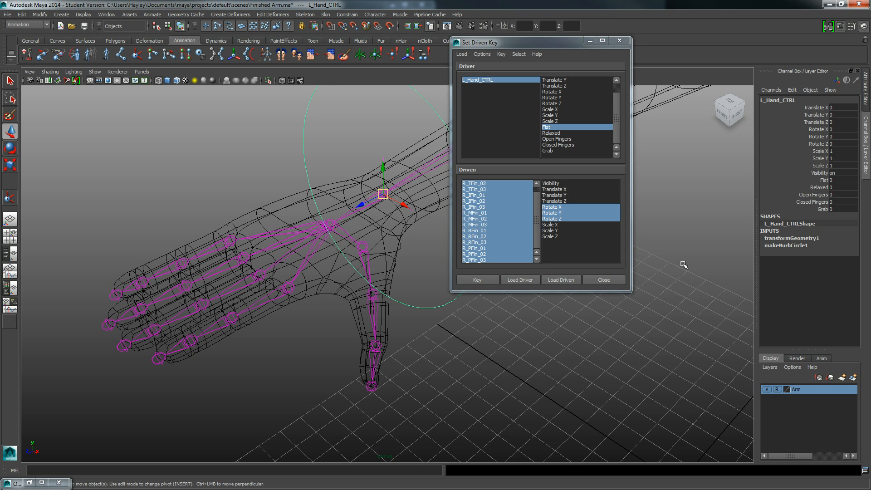
left_click(823, 180)
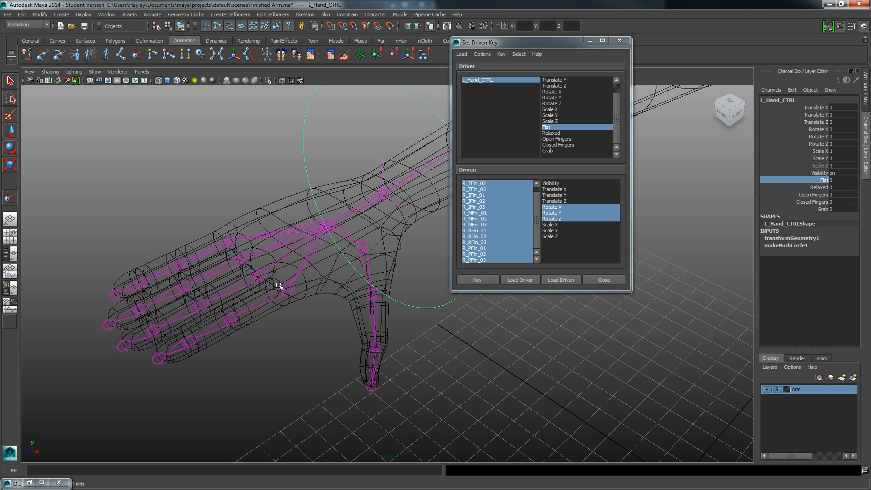
left_click(480, 279)
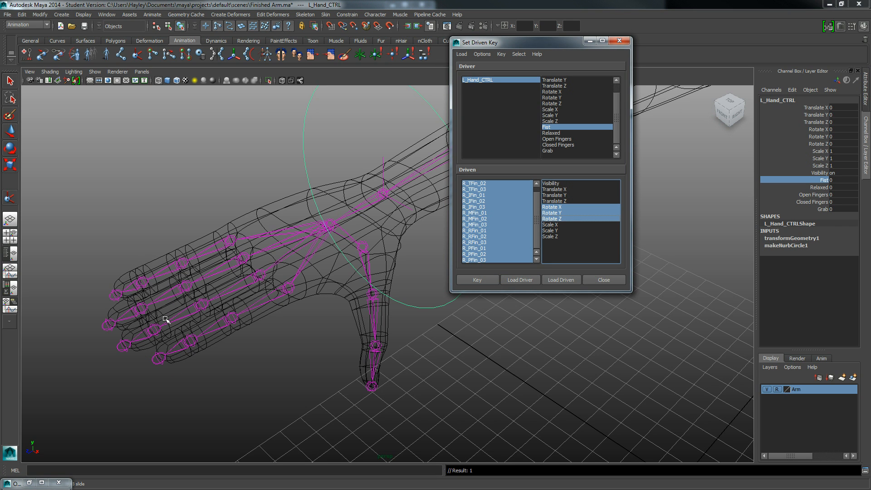
- Set the hand control's Fist to 10 and rotate the index finger's base joint R_IFin_01 to about -70 degrees in Z
left_click(832, 180)
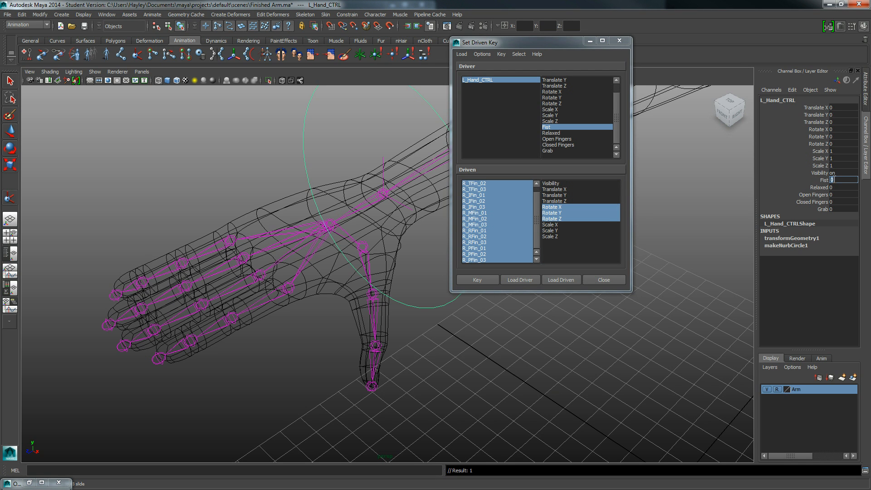
key("Return")
left_click_drag(265, 268, 284, 266, "alt")
right_click_drag(274, 265, 436, 271, "alt")
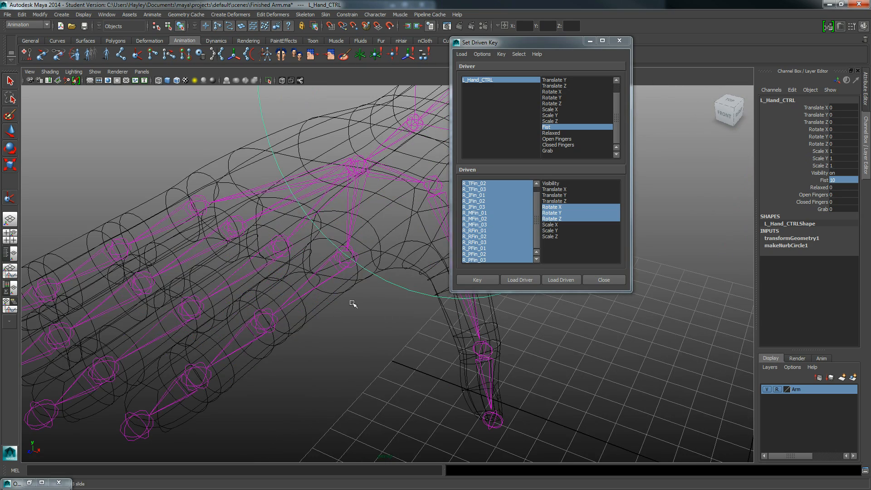
left_click_drag(352, 271, 350, 272, "alt")
left_click(291, 269)
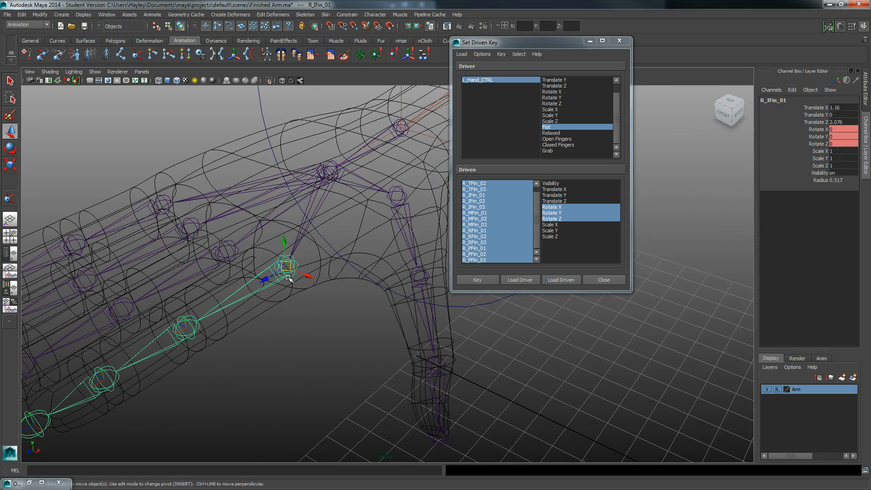
key("e")
left_click_drag(292, 317, 299, 319, "alt")
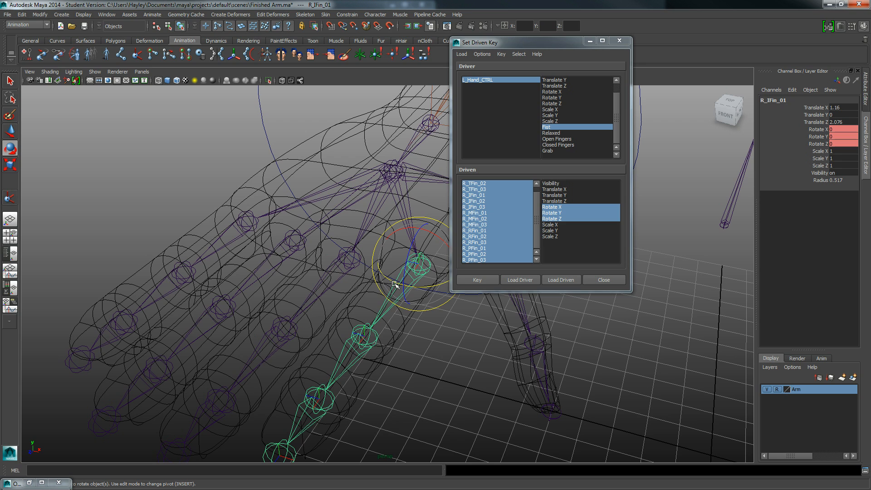
left_click_drag(394, 284, 405, 294)
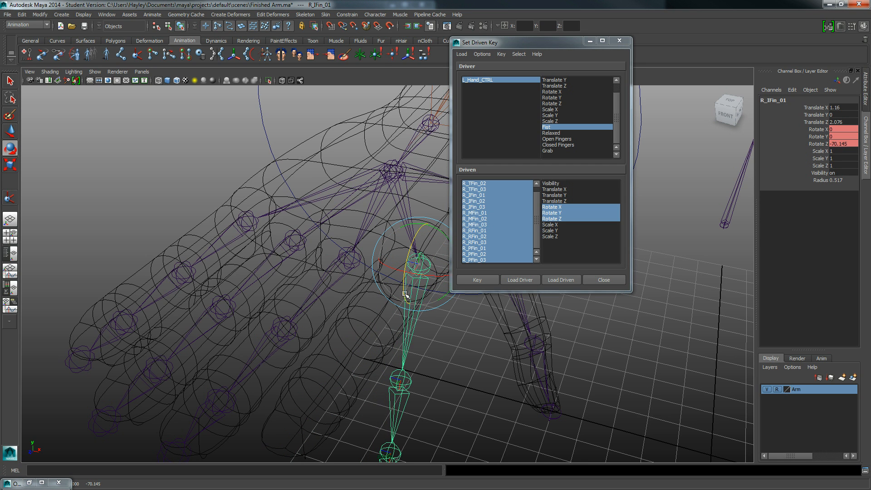
- Rotate the index finger's second joint R_IFin_02 to about -71 degrees in Z, curling it towards the palm
left_click(397, 380)
left_click_drag(391, 382, 382, 406)
left_click_drag(425, 390, 268, 342, "alt")
middle_click_drag(98, 302, 262, 313, "alt")
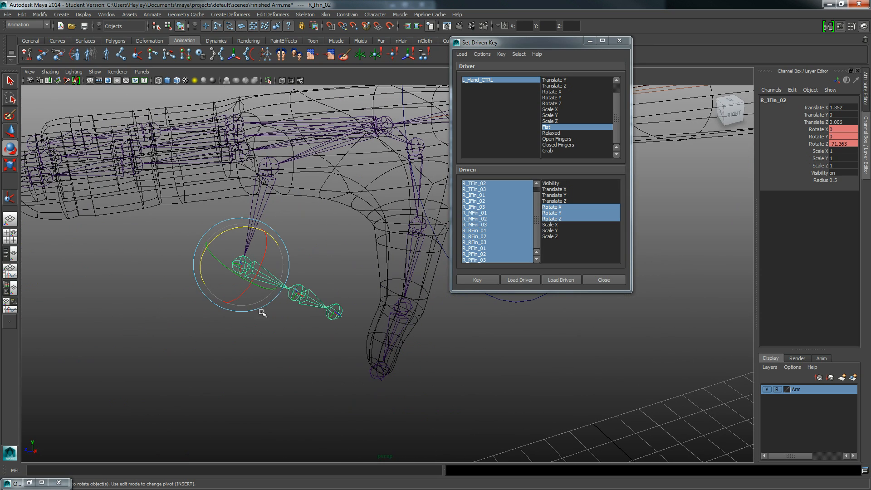
- Curl the index finger's third joint R_IFin_03 towards the palm and adjust the rotation of its base joint R_IFin_01
left_click(303, 287)
left_click_drag(288, 259, 263, 296)
left_click_drag(263, 296, 379, 270, "alt")
left_click(365, 251)
left_click_drag(407, 233, 403, 232)
- Rotate the middle finger's base joint R_MFin_01 to about -82 degrees in Z
left_click(306, 280)
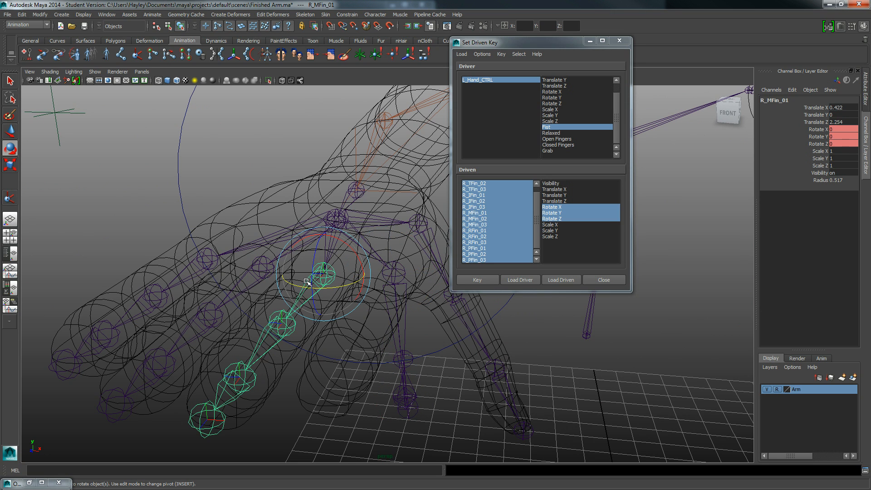
left_click_drag(315, 255, 308, 298)
middle_click_drag(308, 298, 319, 283, "alt")
left_click_drag(319, 284, 298, 291, "alt")
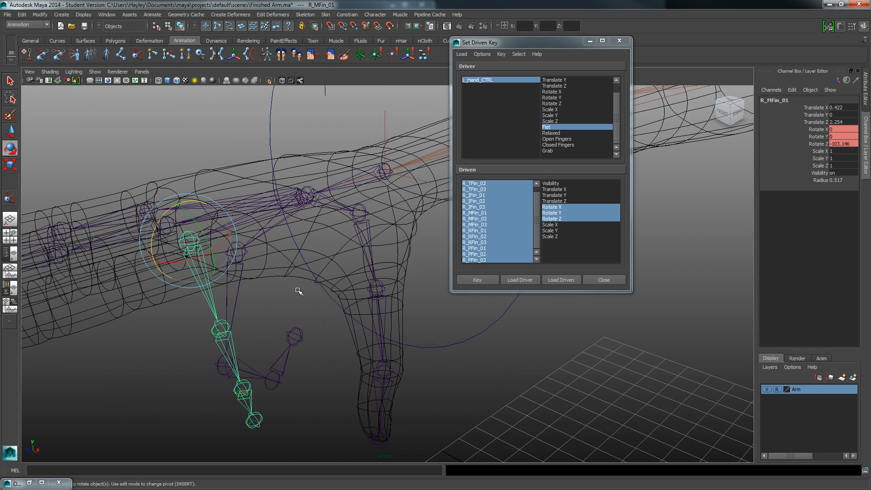
left_click_drag(154, 228, 238, 280)
- Curl the middle finger by rotating R_MFin_02 to about -62 degrees and R_MFin_03 to about -65.5 degrees in Z
left_click(269, 348)
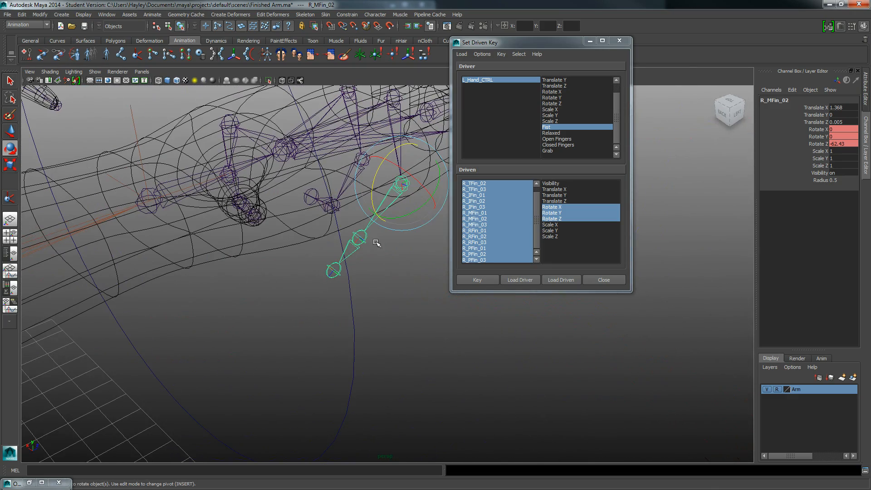
left_click(362, 231)
left_click_drag(352, 207, 398, 193)
left_click_drag(315, 217, 339, 235, "alt")
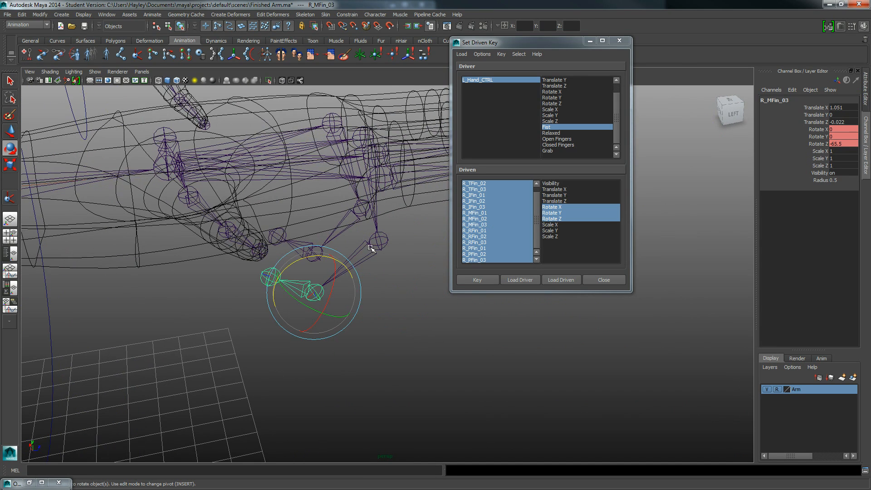
- Tighten the curl at the finger bases, rotating R_MFin_01 to about -94 degrees and R_IFin_01 to about -101 degrees in Z
left_click(376, 242)
left_click_drag(390, 218, 368, 219)
key("w")
left_click(364, 217)
key("e")
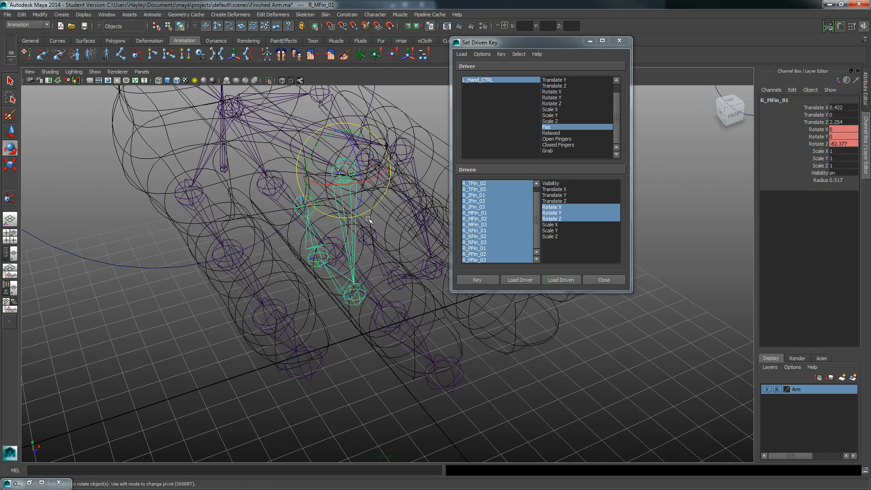
left_click_drag(361, 180, 270, 251)
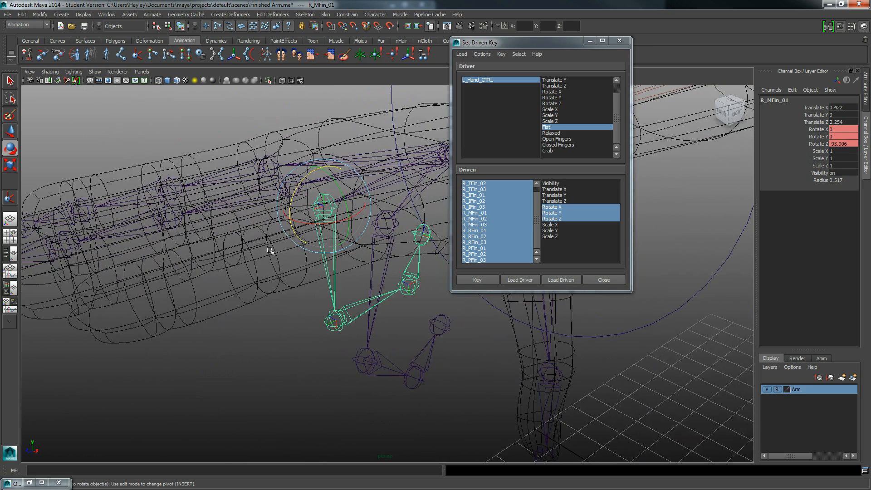
left_click(380, 258)
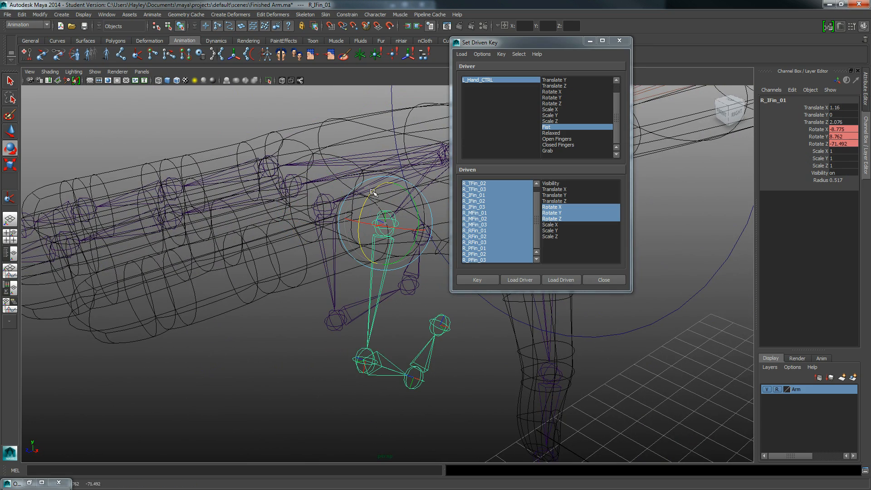
left_click_drag(374, 194, 352, 274)
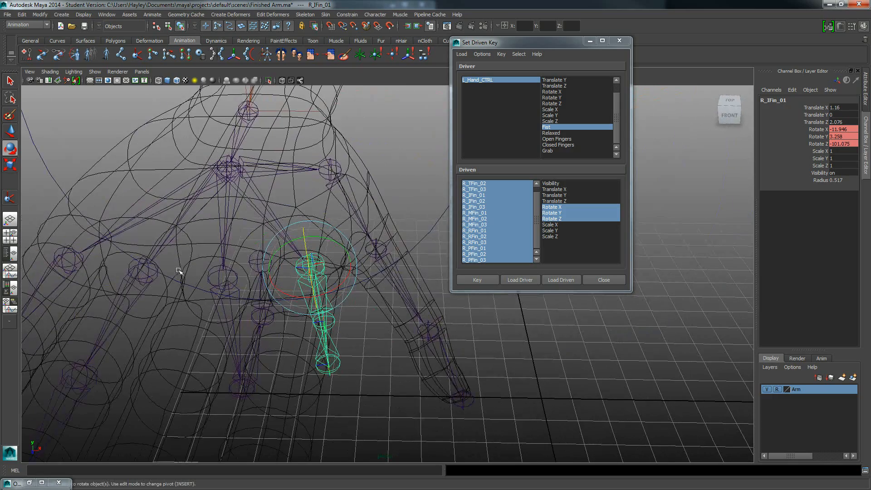
- Rotate the ring finger's base joint R_RFin_01 to about -82 degrees in Z
left_click(143, 271)
left_click_drag(130, 253, 208, 297)
middle_click_drag(208, 297, 257, 246, "alt")
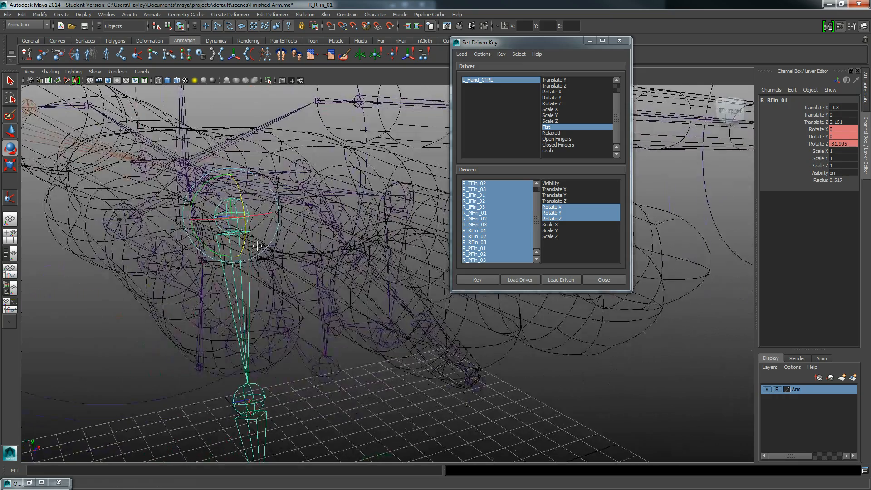
left_click_drag(257, 246, 287, 358, "alt")
- Curl the ring finger's second joint R_RFin_02 towards the palm and rotate R_RFin_03 to about -18 degrees in Z
left_click(290, 366)
left_click(248, 285)
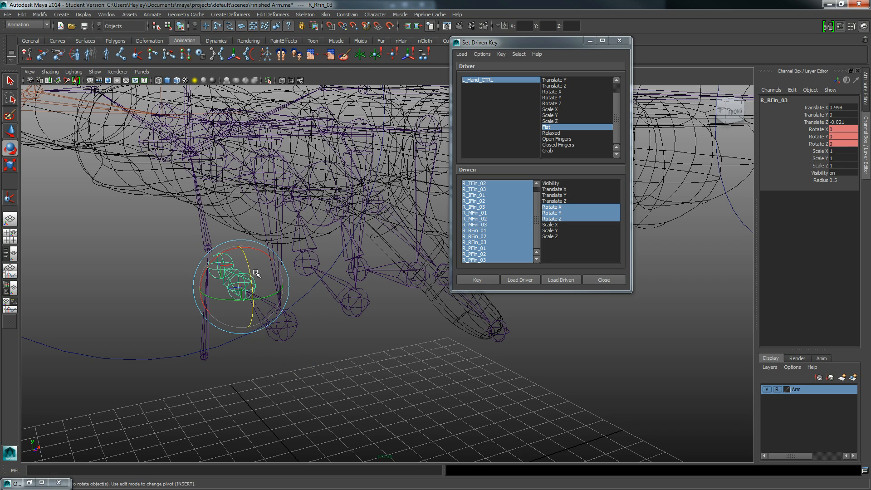
left_click_drag(247, 265, 247, 280)
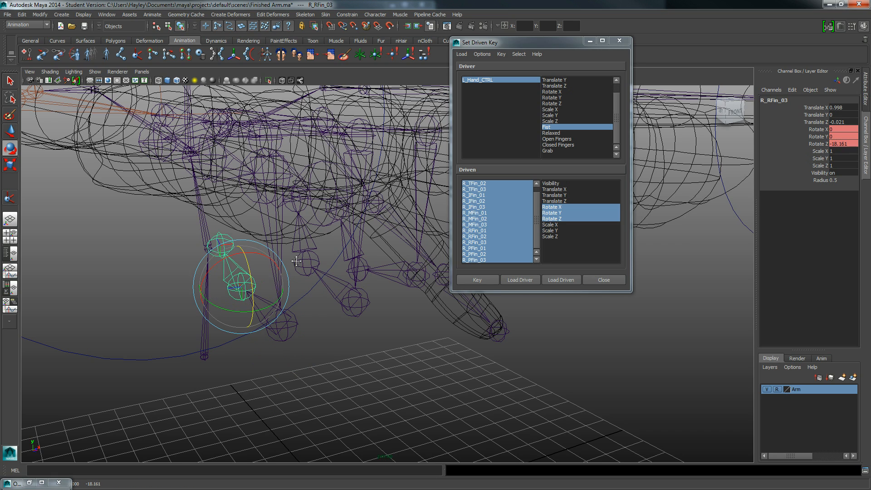
left_click_drag(295, 260, 249, 253, "alt")
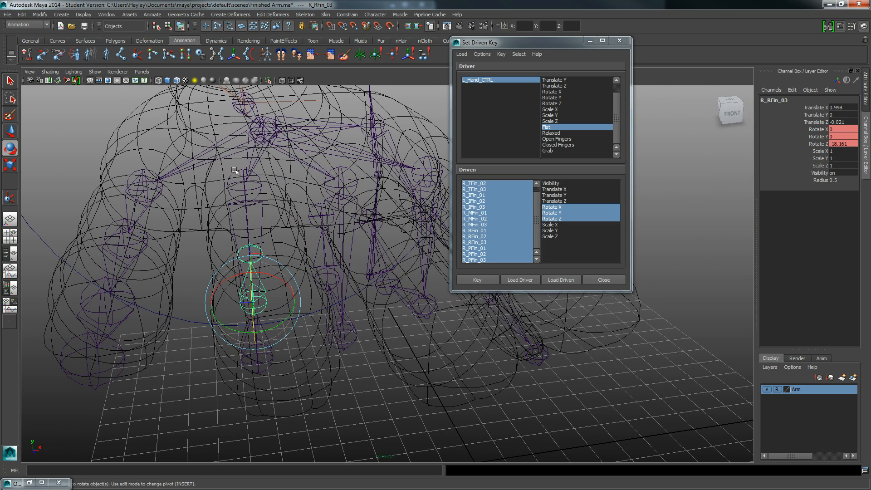
left_click(223, 177)
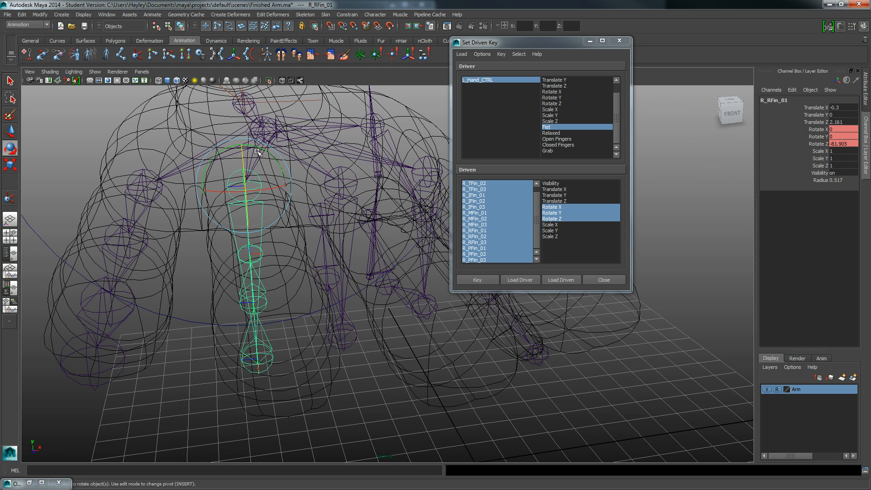
left_click(256, 149)
left_click_drag(257, 149, 264, 175)
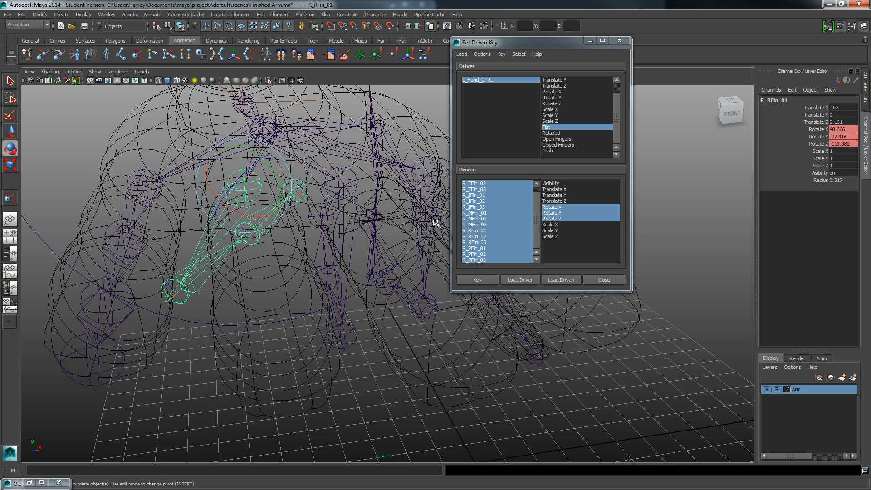
key("ctrl+z")
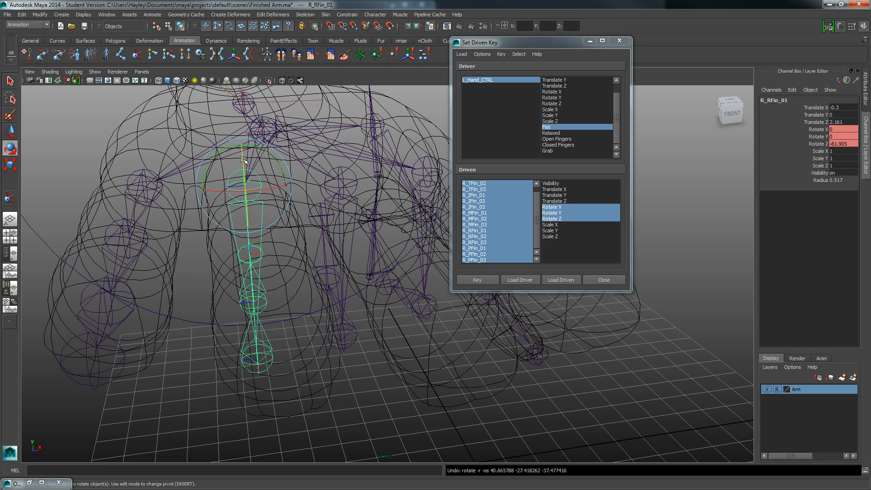
- Tilt the ring finger's base joint R_RFin_01 to about 5 degrees in X and -2 degrees in Y
left_click_drag(254, 178, 257, 190, "alt")
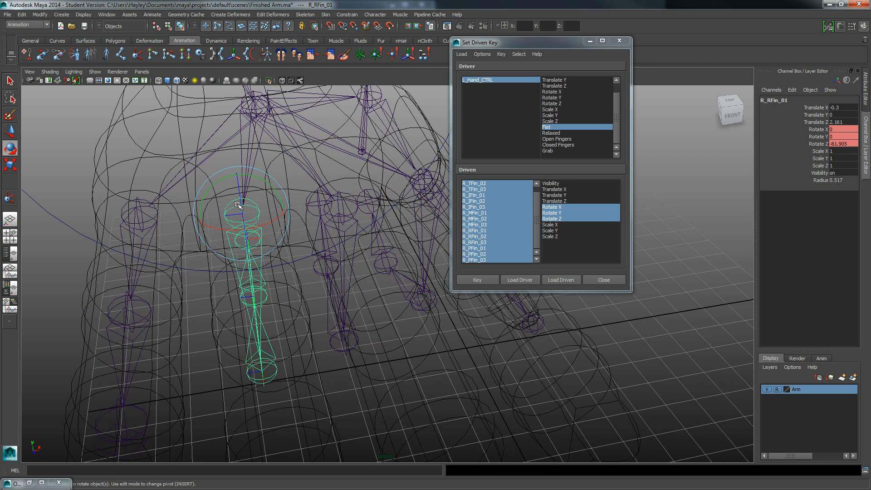
left_click_drag(247, 230, 248, 217, "alt")
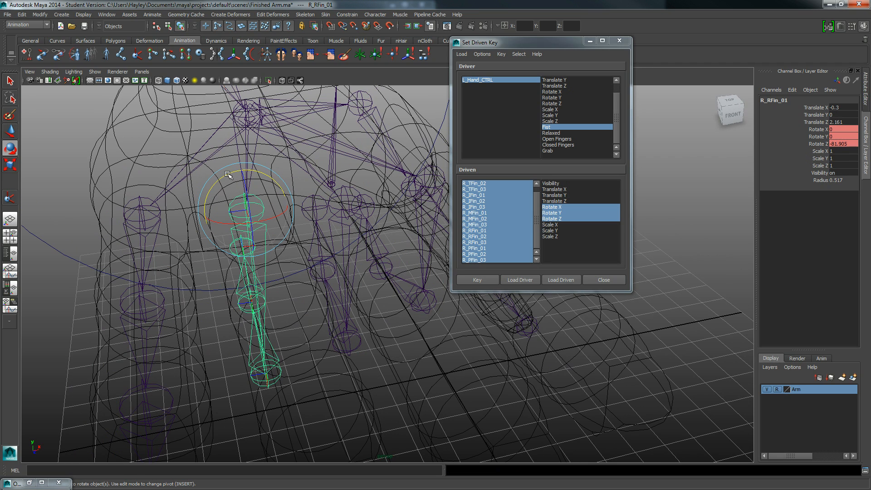
left_click_drag(229, 173, 234, 221)
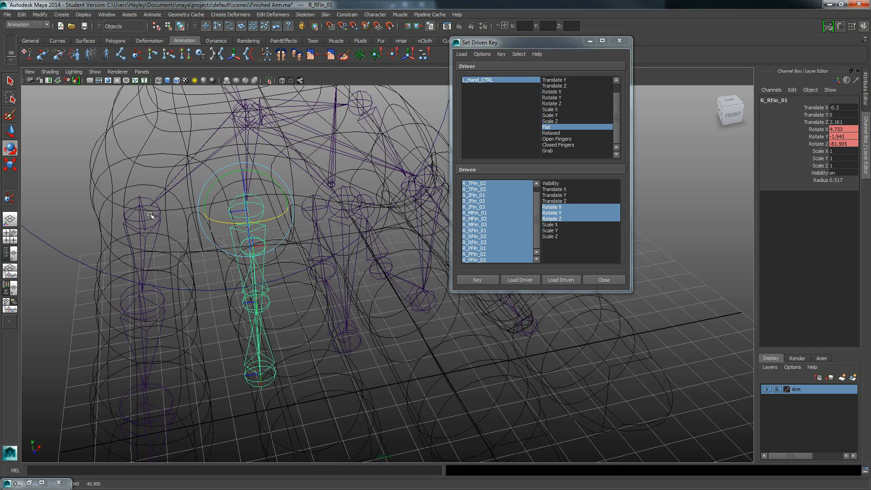
- Rotate the little finger's base joint R_PFin_01 to about -98 degrees in Z
left_click(150, 215)
left_click_drag(152, 217, 250, 221, "alt")
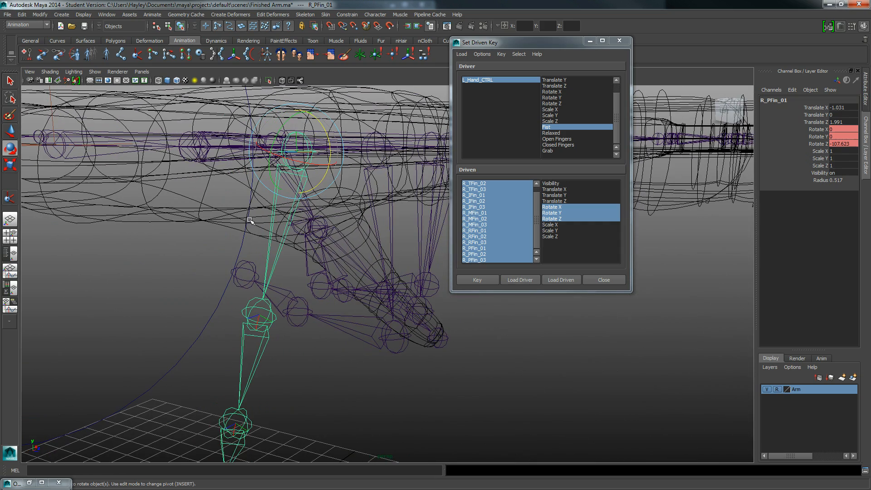
left_click_drag(329, 134, 319, 138)
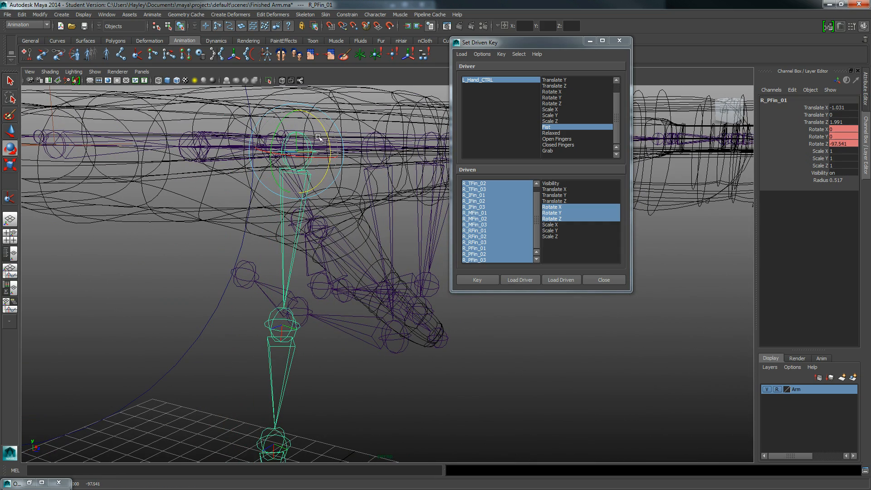
- Curl the little finger's second joint R_PFin_02 towards the palm and rotate R_PFin_03 to about -76 degrees in Z
left_click(277, 323)
left_click(271, 320)
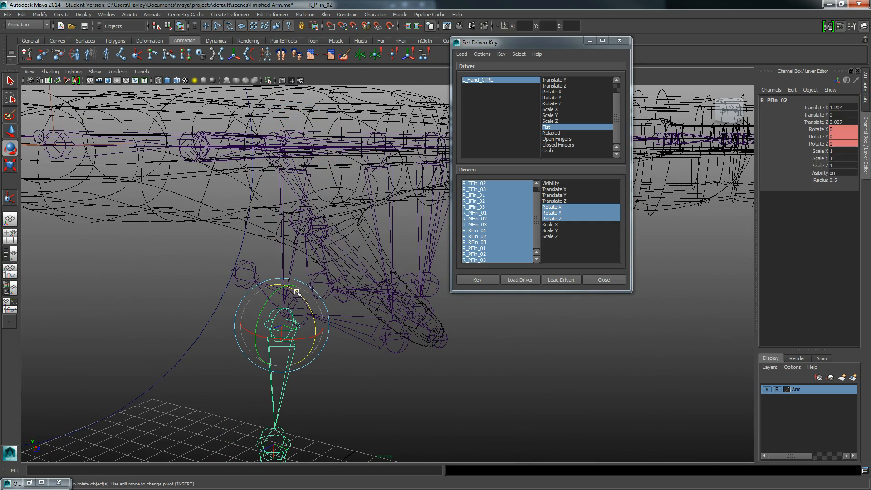
left_click_drag(296, 297, 290, 347)
left_click(195, 263)
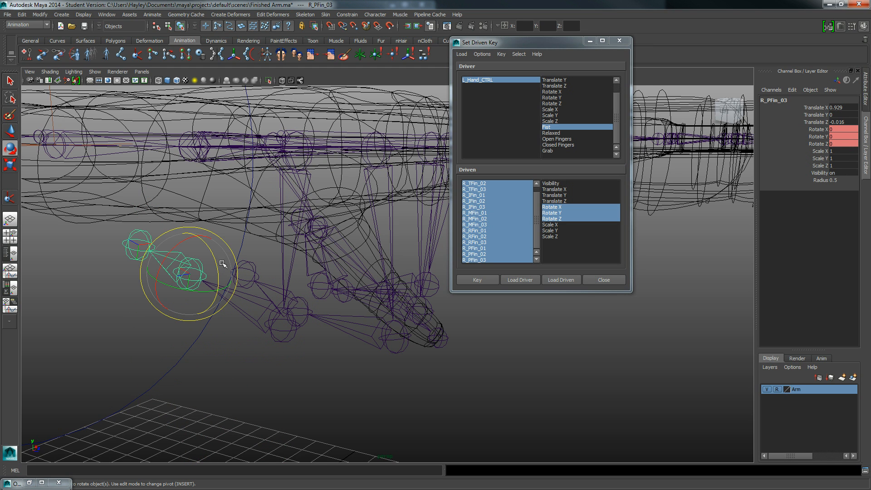
left_click_drag(218, 262, 343, 231)
- Display the hand shaded and adjust the little finger's base joint R_PFin_01 to about -94 degrees in Z
key("5")
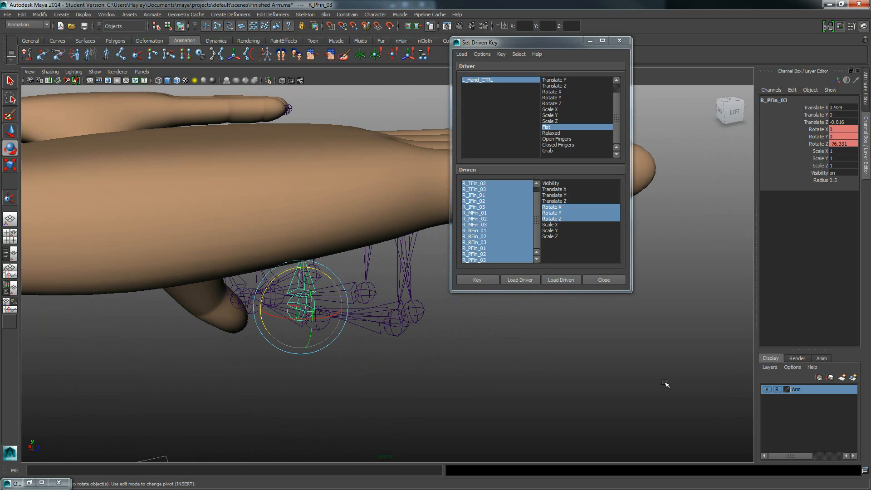
left_click_drag(364, 332, 304, 321, "alt")
left_click(304, 247)
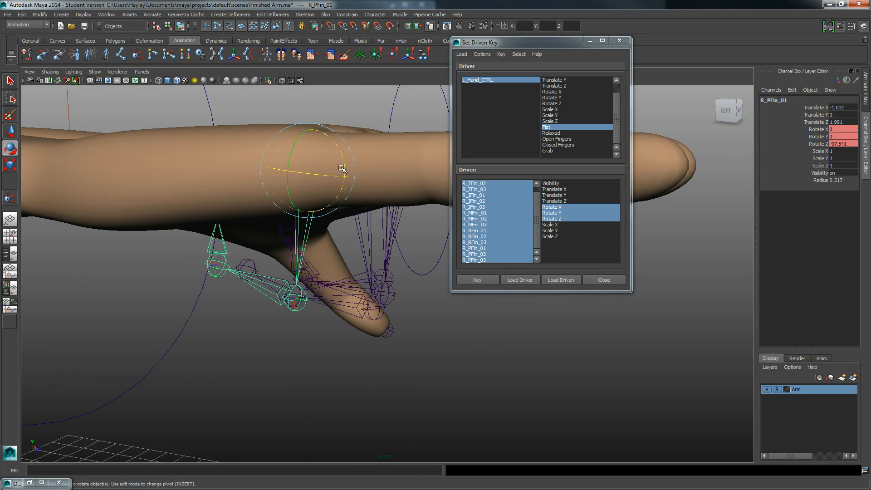
left_click_drag(343, 164, 319, 273)
- Tighten the little finger's curl, rotating R_PFin_02 to about -98 degrees and R_PFin_03 to about -103 degrees in Z
left_click(286, 281)
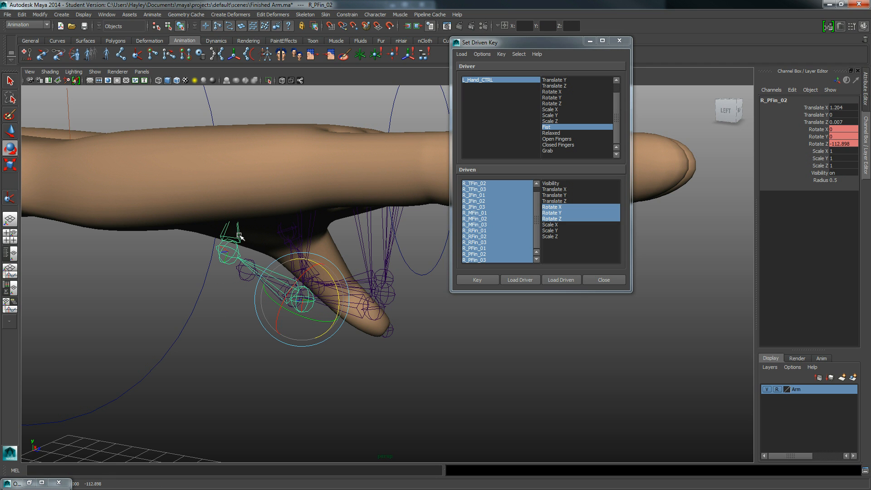
left_click(240, 236)
left_click_drag(259, 240, 256, 251)
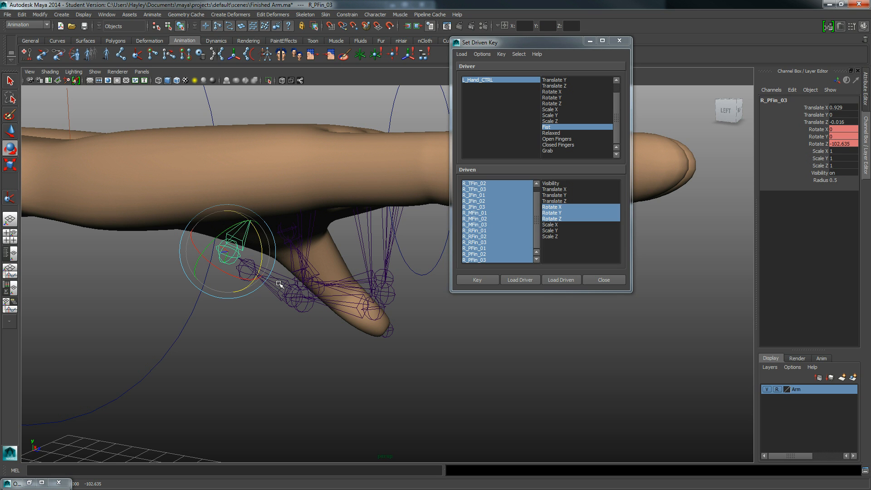
left_click(280, 294)
mouse_move(317, 270)
left_mouse_down()
mouse_move(337, 282)
mouse_move(305, 276)
left_mouse_up()
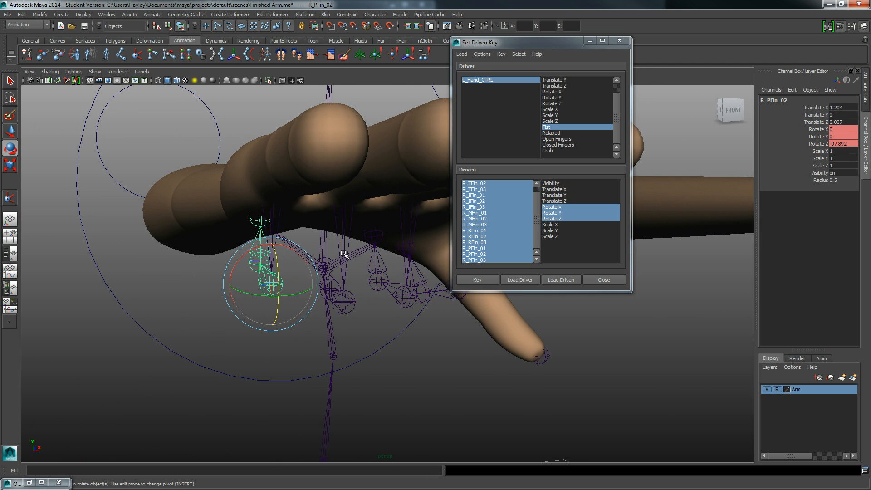
- Refine the ring finger's curl by adjusting the rotation of its base joint and its second joint R_RFin_02
left_click(344, 251)
left_click_drag(344, 250, 384, 208, "alt")
left_click_drag(372, 177, 375, 182)
left_click(313, 293)
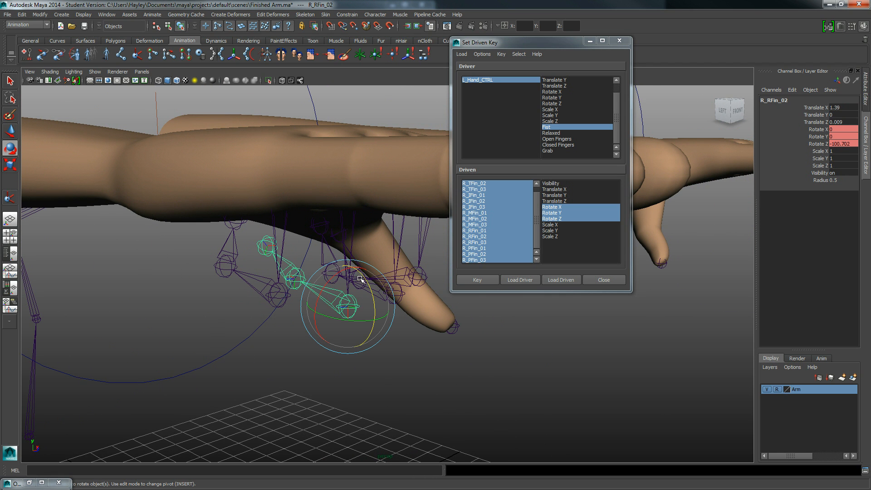
left_click_drag(361, 280, 359, 277)
- Curl the ring finger's third joint R_RFin_03 further towards the palm and fine-tune the finger's bend
left_click(297, 245)
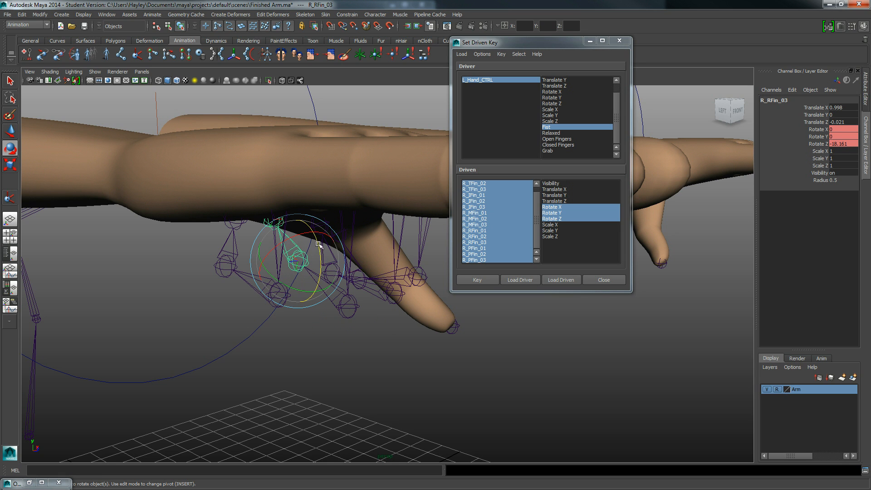
left_click_drag(315, 244, 330, 300)
left_click(330, 302)
left_click_drag(359, 280, 306, 252)
- Angle the little finger by rotating R_PFin_01 to about 11 degrees in X and R_PFin_03 to about 7 degrees in Y
left_click(283, 225)
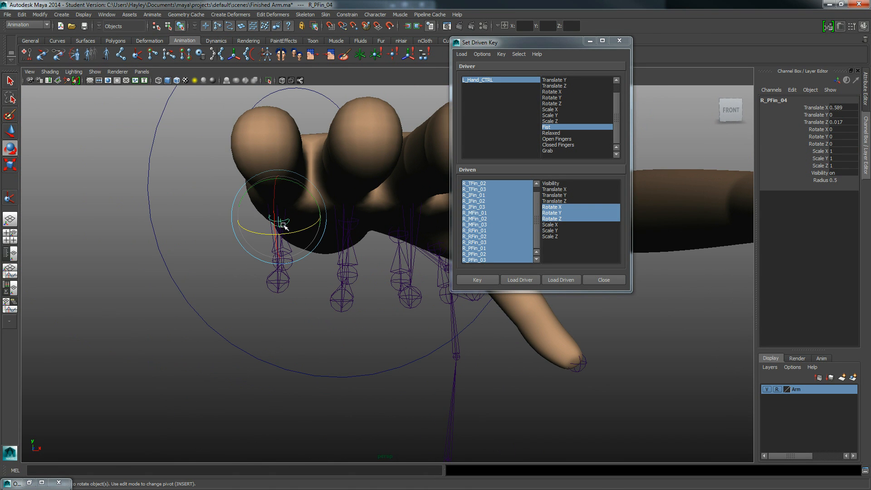
middle_click_drag(288, 215, 304, 243, "alt")
left_click_drag(304, 242, 327, 243, "alt")
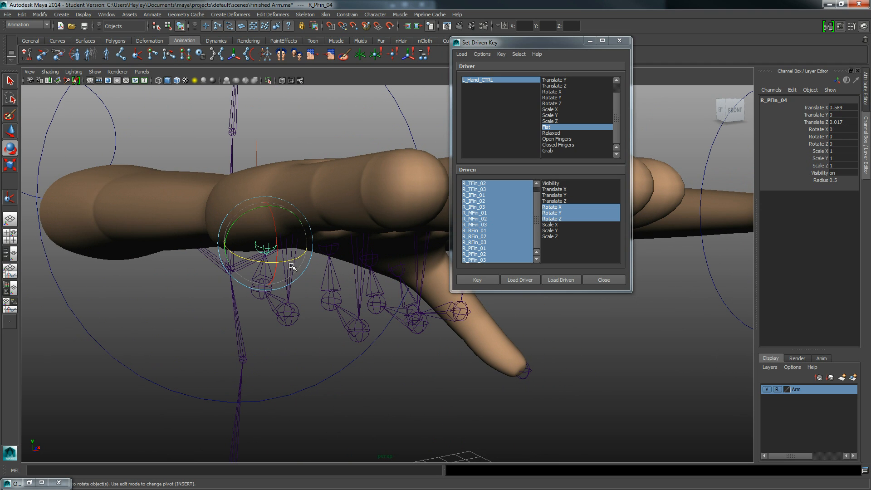
left_click_drag(290, 267, 291, 268)
key("w")
left_click(290, 284)
key("e")
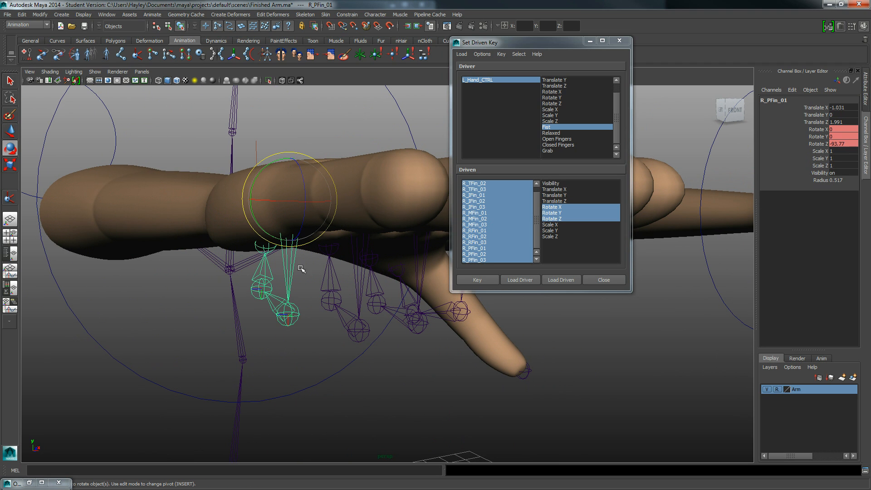
left_click_drag(317, 204, 274, 252)
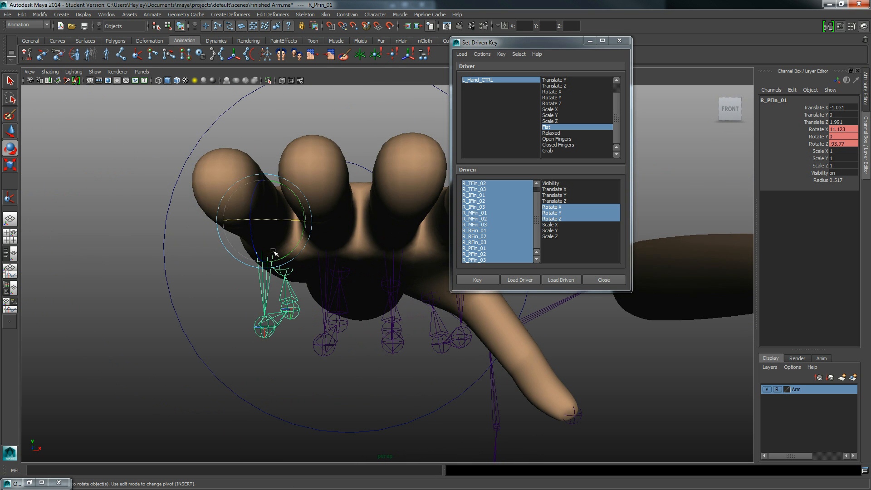
left_click(291, 303)
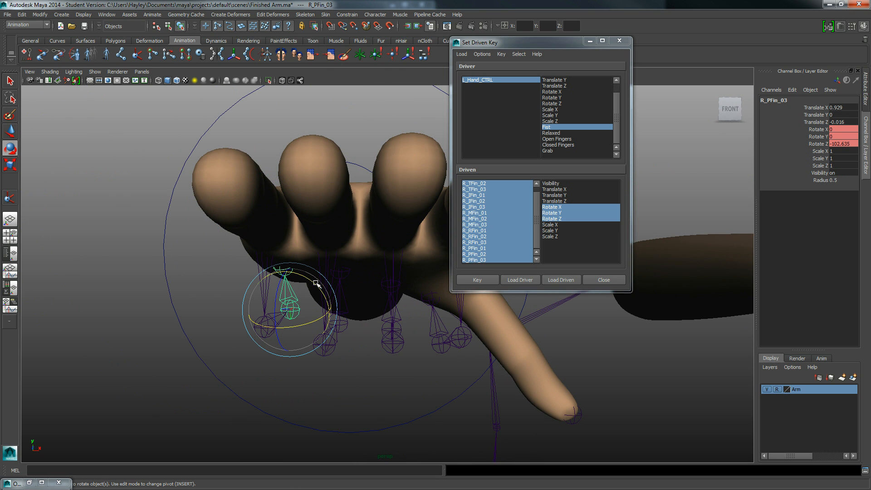
left_click_drag(317, 284, 317, 295)
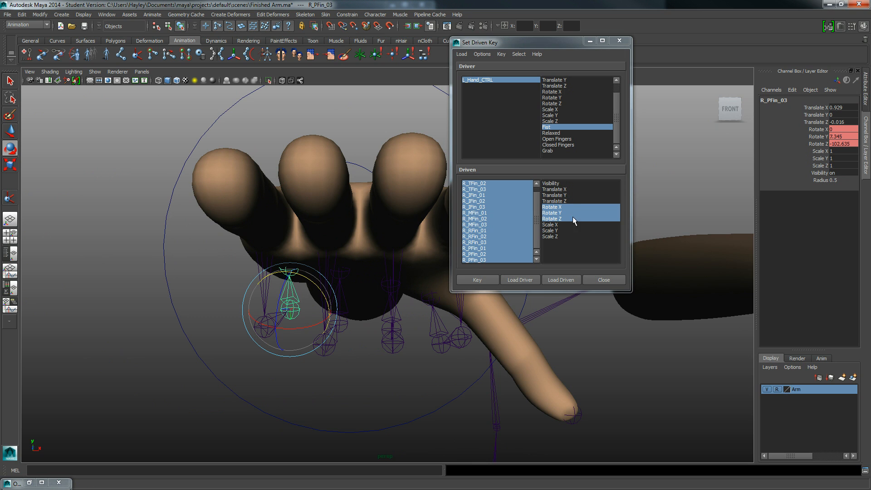
- Rotate the index finger's base joint R_IFin_01 to about -17.5 degrees in X and set a driven key for the fist pose
left_click_drag(206, 303, 306, 305, "alt")
left_click(425, 277)
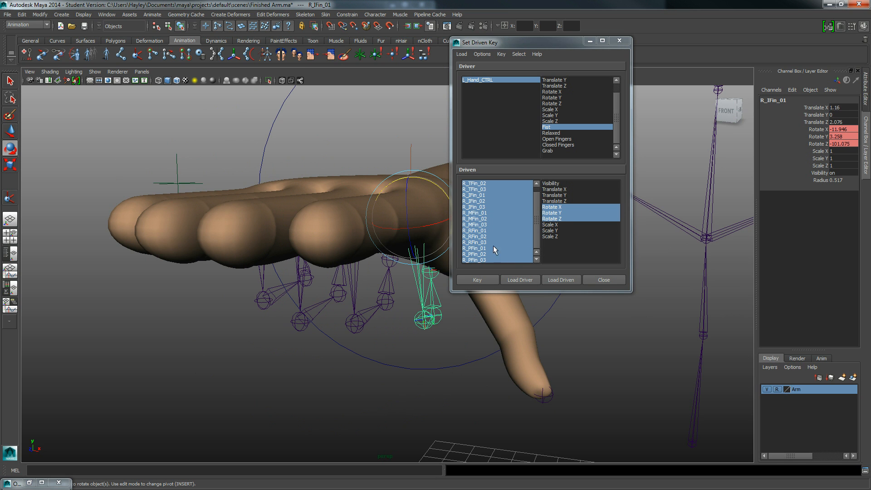
left_click_drag(324, 276, 372, 297, "alt")
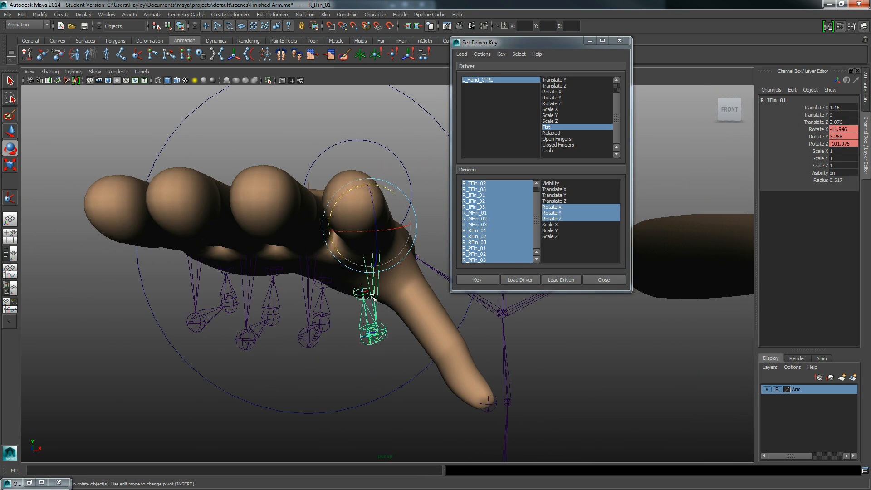
left_click_drag(358, 233, 362, 233)
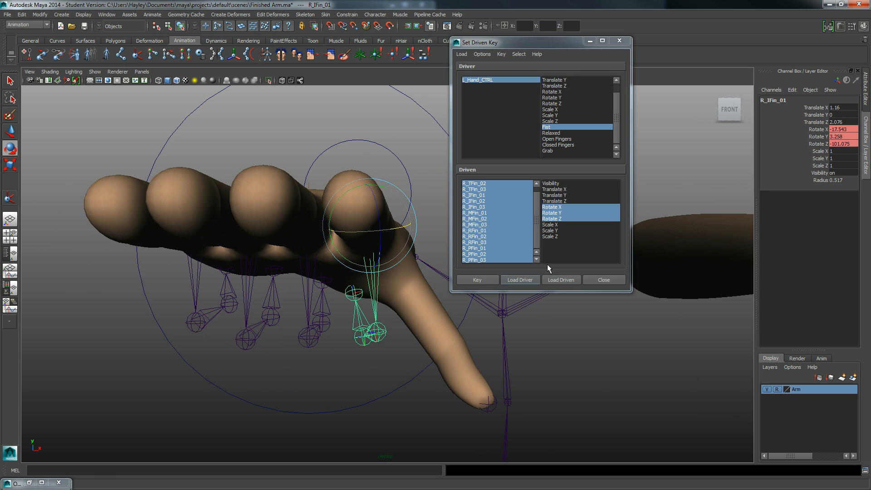
left_click_drag(375, 302, 381, 274, "alt")
key("w")
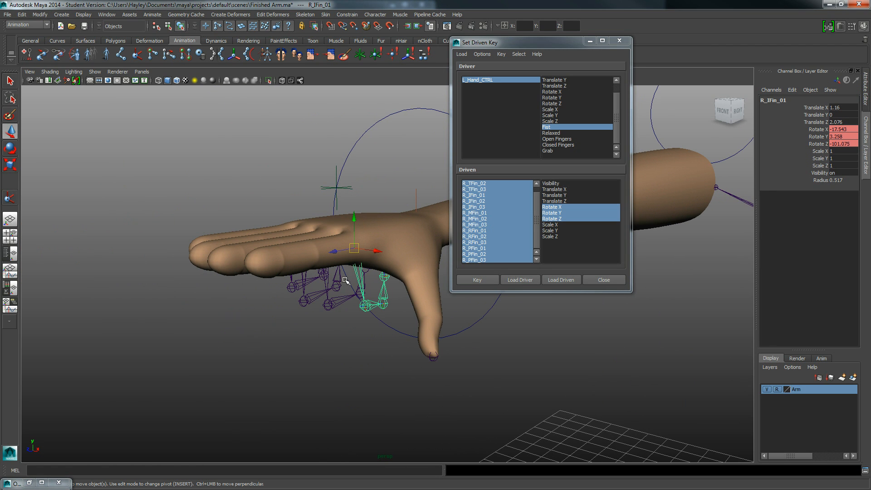
left_click(473, 280)
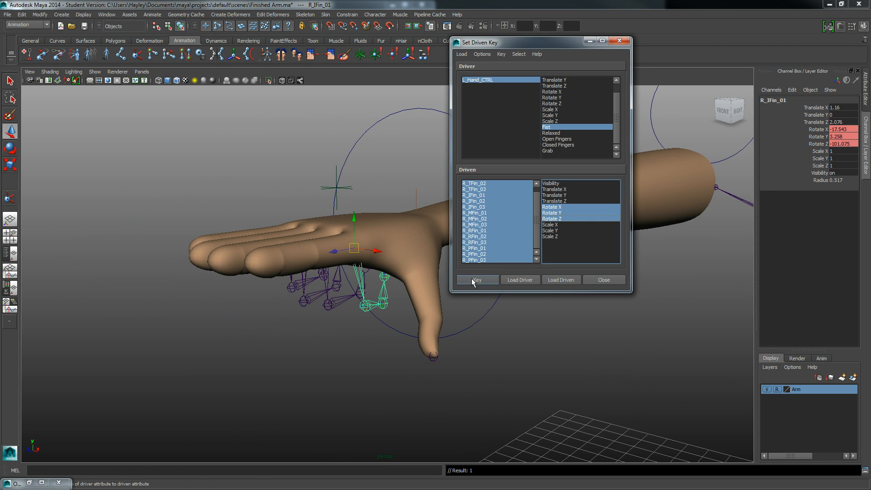
- Show the hand in wireframe and rotate the thumb's base joint R_TFin_01 to about -30 degrees in X
middle_click_drag(424, 303, 349, 311, "alt")
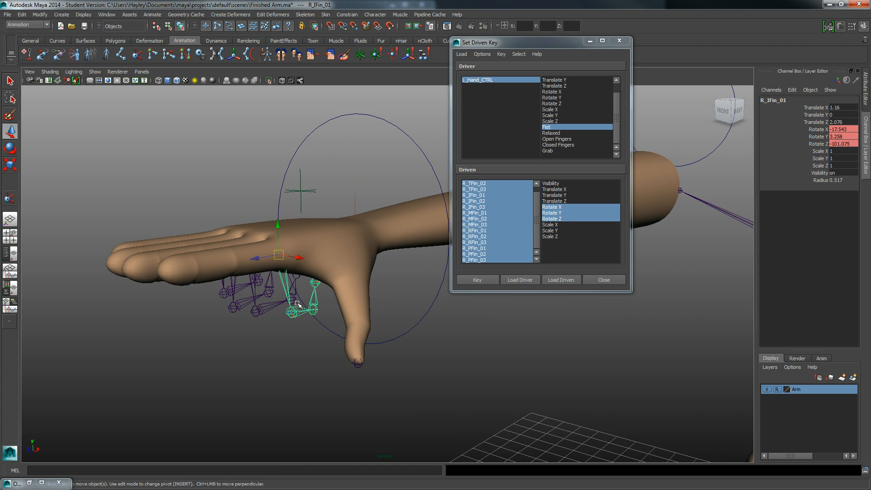
right_click_drag(297, 304, 327, 312, "alt")
left_click_drag(323, 307, 353, 302, "alt")
left_click(304, 282)
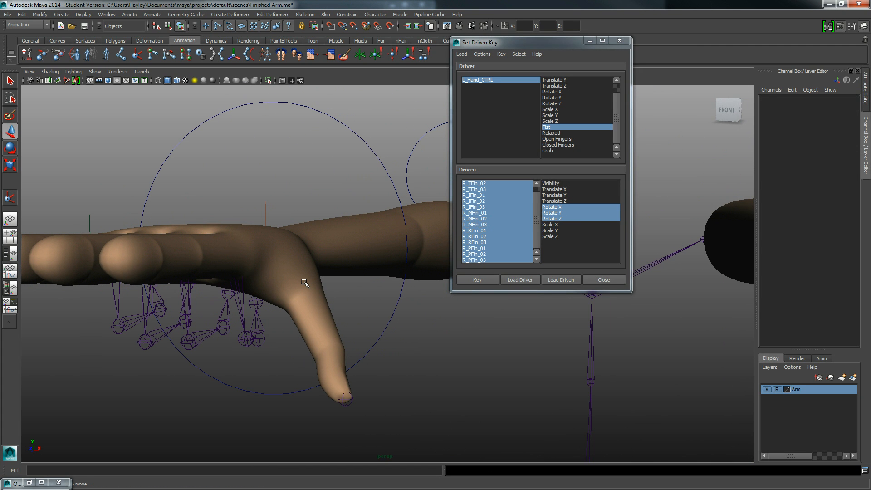
key("4")
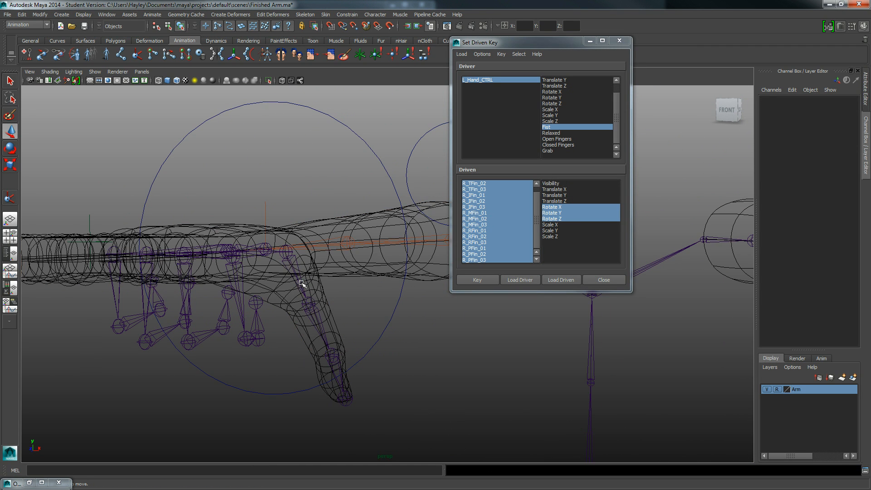
left_click(301, 283)
key("r")
key("e")
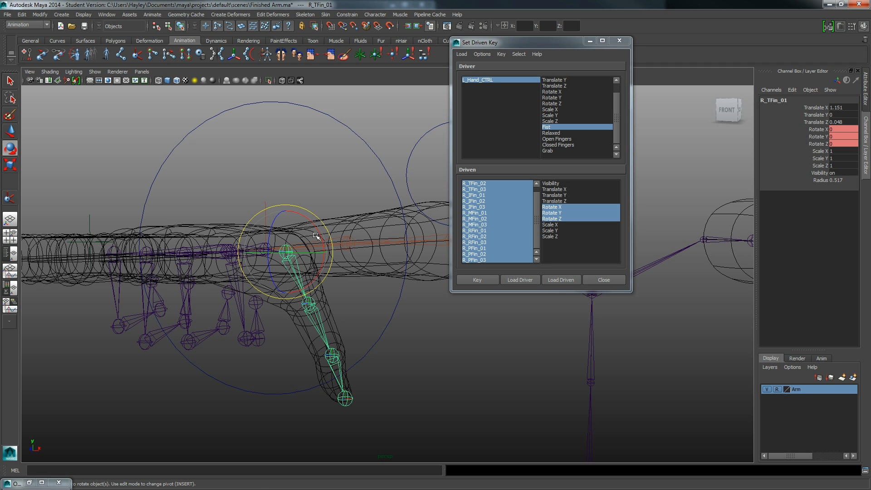
left_click_drag(316, 236, 310, 320)
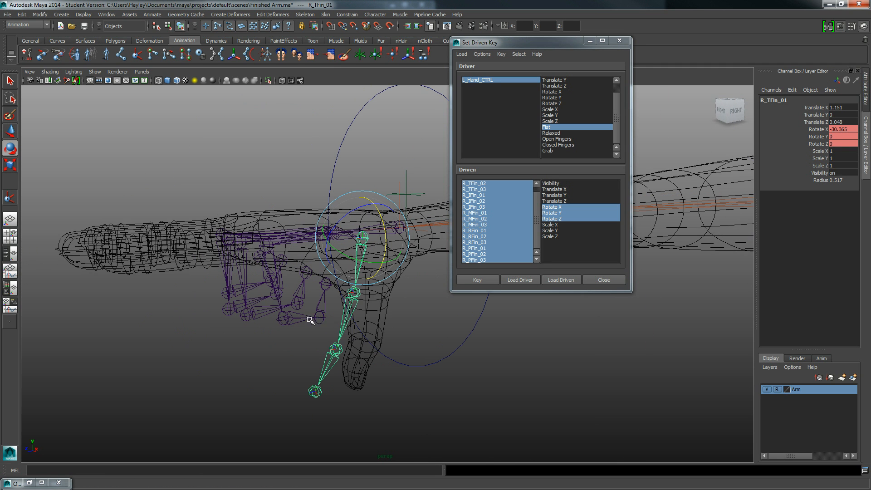
- Bend the thumb's second joint R_TFin_02 towards the palm and rotate R_TFin_03 to about -72 degrees in X
left_click(352, 307)
left_click_drag(373, 275, 294, 332)
key("Down")
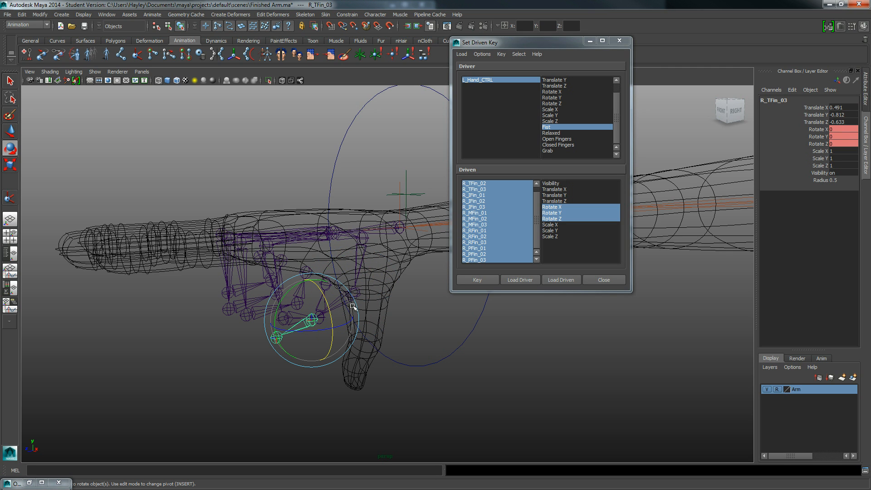
left_click_drag(325, 301, 323, 340)
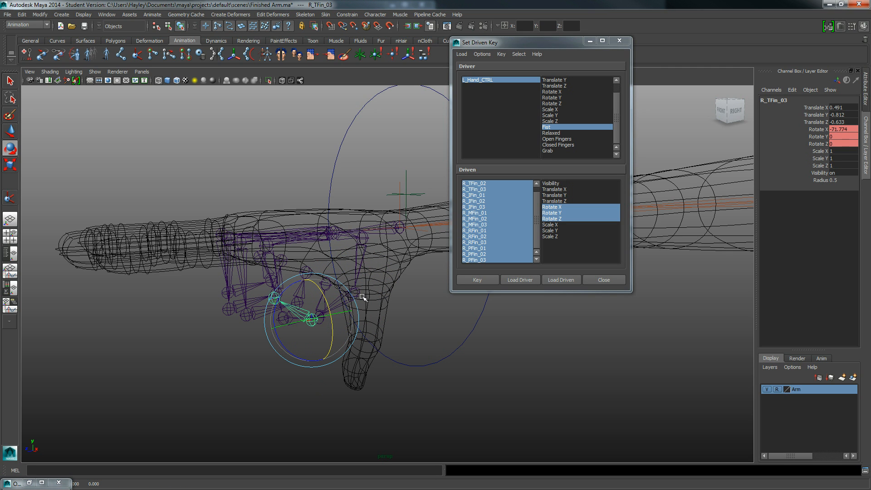
- Refine the thumb's fold across the fingers, adjusting R_TFin_02 and rotating R_TFin_03 to about -2 degrees in X
key("w")
key("Up")
key("e")
left_click_drag(356, 299, 350, 193)
left_click(294, 253)
middle_click_drag(350, 193, 347, 113, "alt")
middle_click_drag(313, 267, 340, 195, "alt")
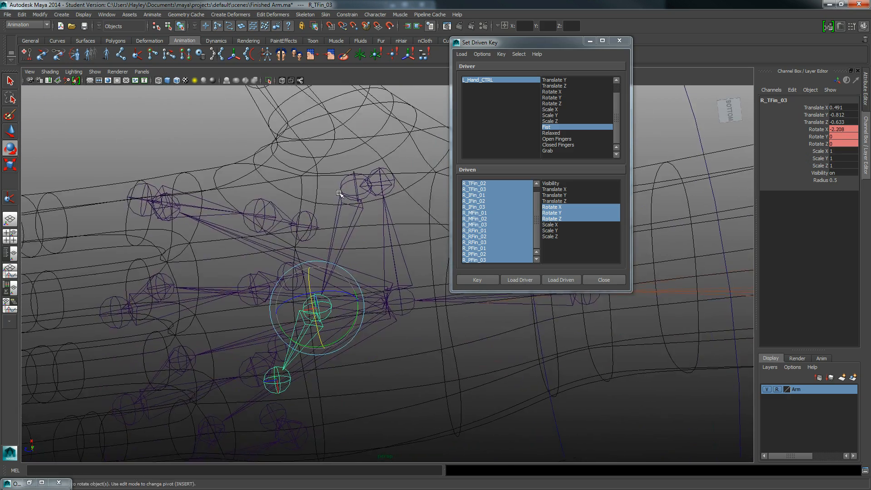
right_click_drag(340, 194, 325, 241, "alt")
left_click_drag(324, 240, 196, 266, "alt")
right_click_drag(196, 267, 179, 288, "alt")
- Set a driven key that ties the thumb and finger joint rotations to L_Hand_CTRL's Fist attribute at 10
key("w")
left_click_drag(360, 262, 376, 305, "alt")
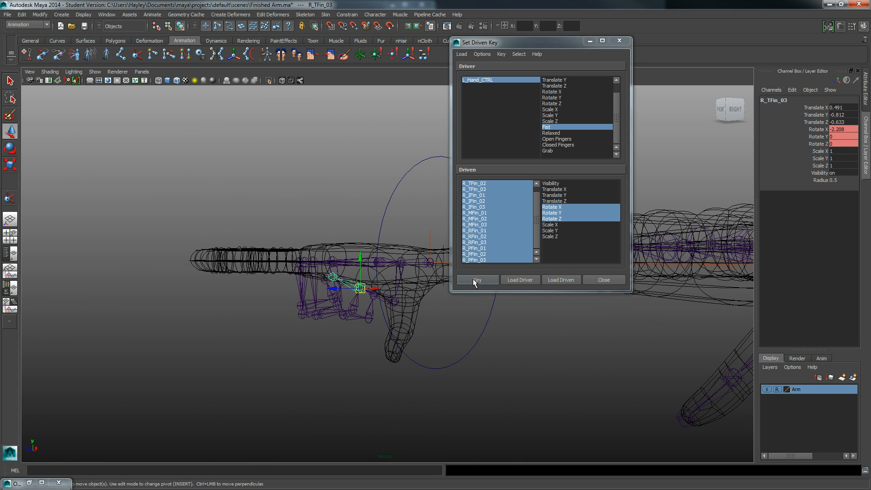
left_click(473, 282)
- Test the fist pose by scrubbing L_Hand_CTRL's Fist attribute and leave it at 0
left_click_drag(454, 325, 516, 397)
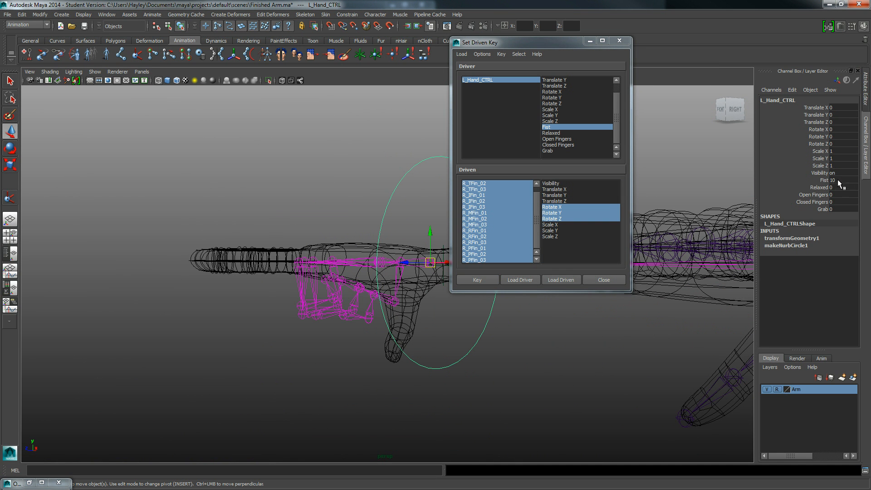
left_click(820, 181)
left_click_drag(365, 211, 314, 217, "alt")
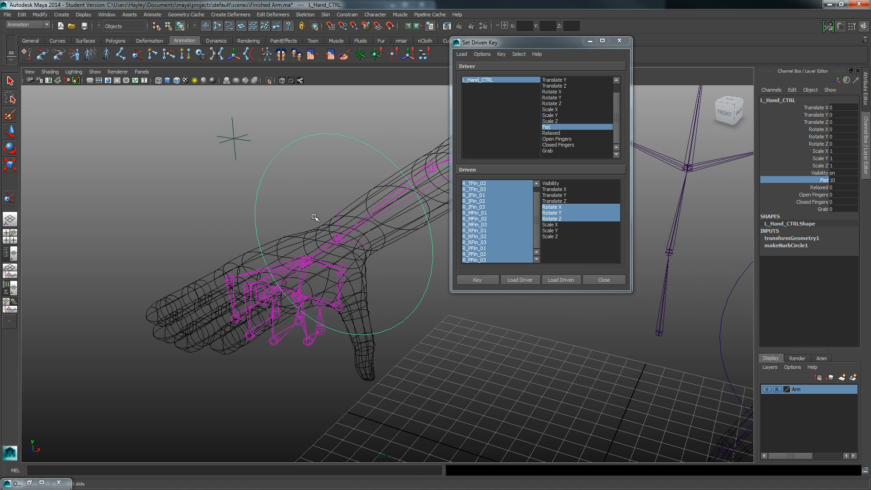
middle_click_drag(698, 192, 768, 189)
mouse_move(643, 199)
middle_mouse_down()
mouse_move(582, 199)
mouse_move(726, 190)
mouse_move(643, 197)
middle_mouse_up()
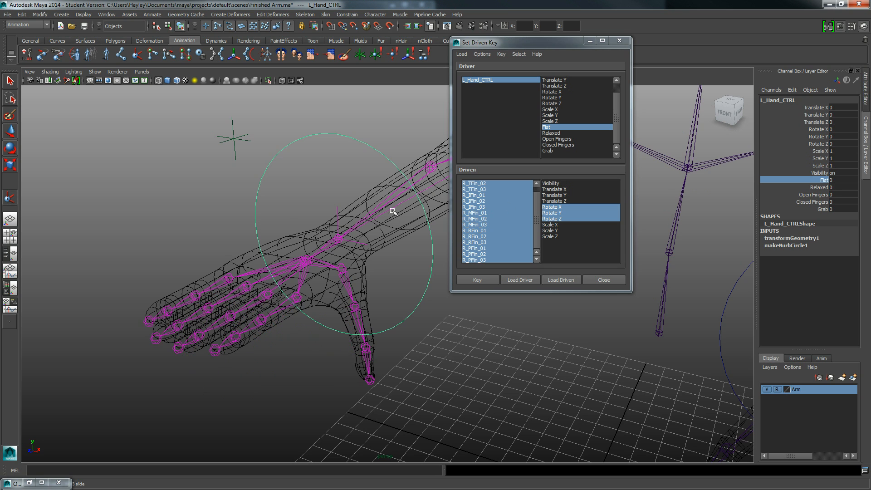
middle_click_drag(308, 182, 291, 181, "alt")
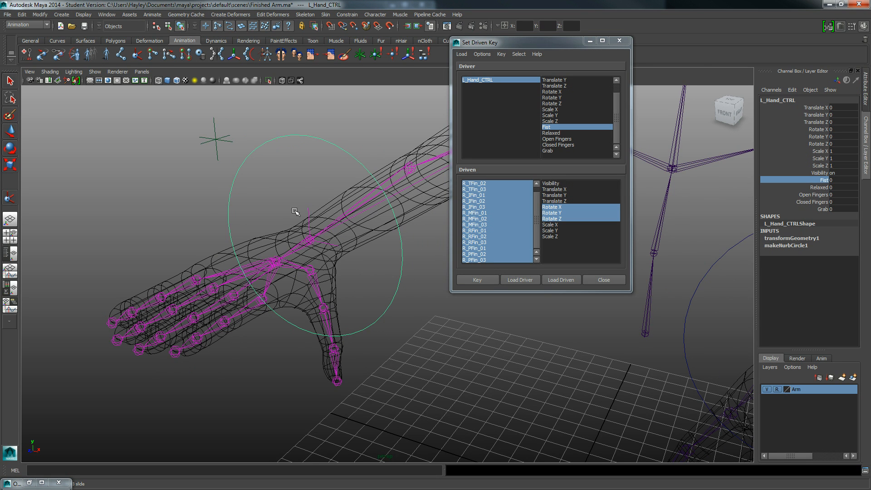
middle_click_drag(295, 212, 274, 221, "alt")
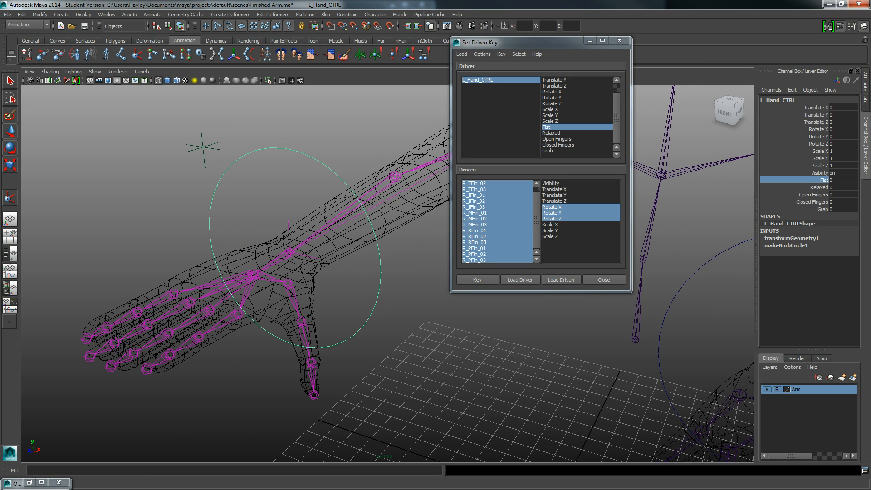